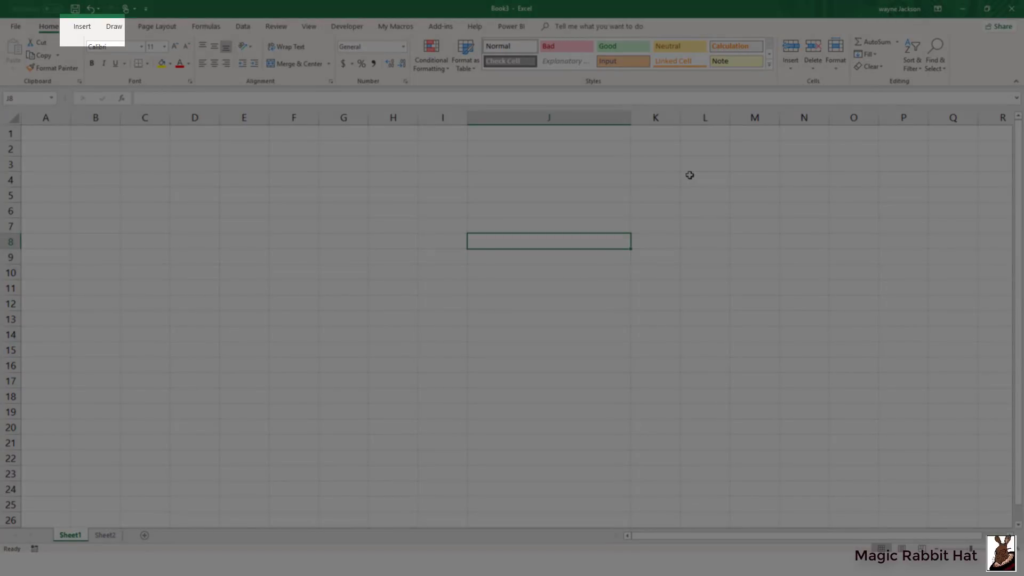
# Bring up the Insert commands to start adding a hyperlink to cell J8.
pyautogui.click(76, 27)
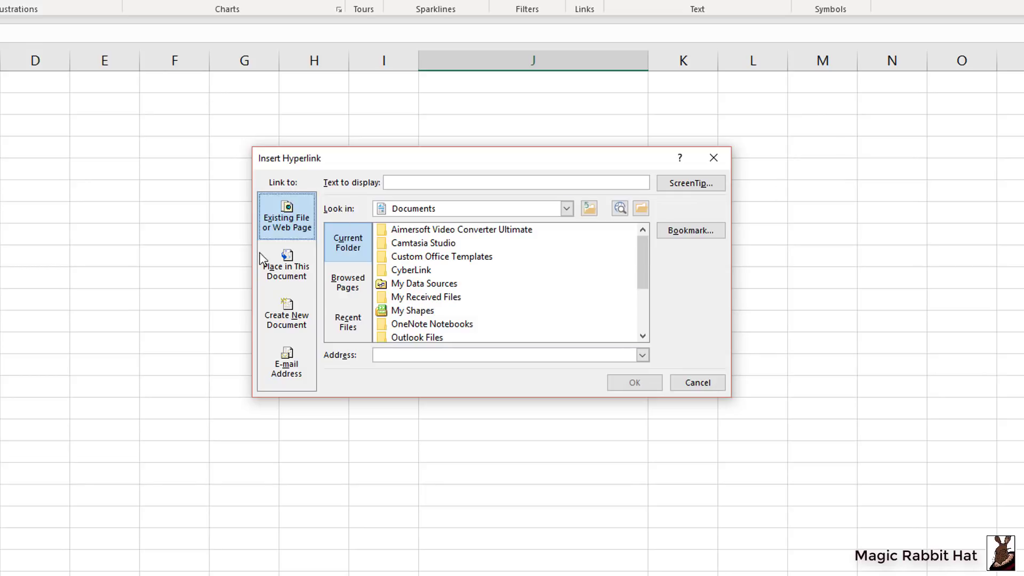
# Point the hyperlink to Sheet2 in this workbook, with display text 'My Second Sheet'.
pyautogui.click(285, 263)
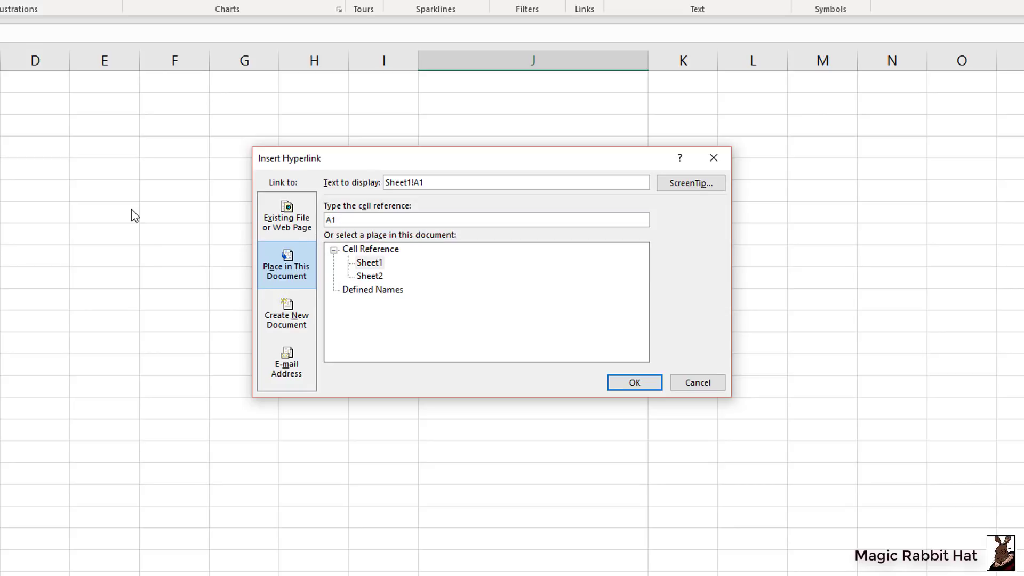
pyautogui.write('My Second Sheet')
pyautogui.click(373, 275)
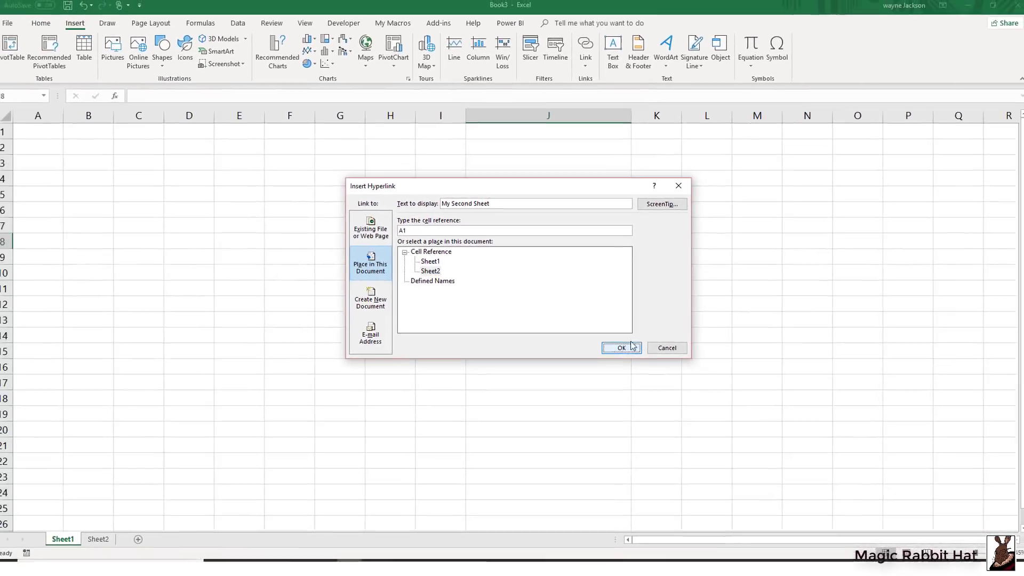
# Confirm the J8 hyperlink and follow it to check it jumps to Sheet2.
pyautogui.click(616, 383)
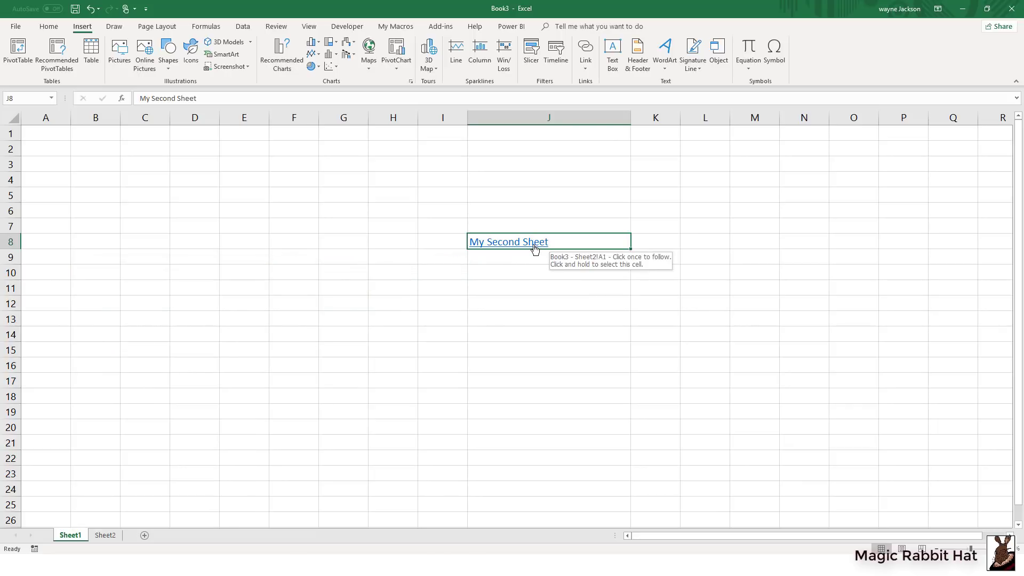
pyautogui.click(535, 248)
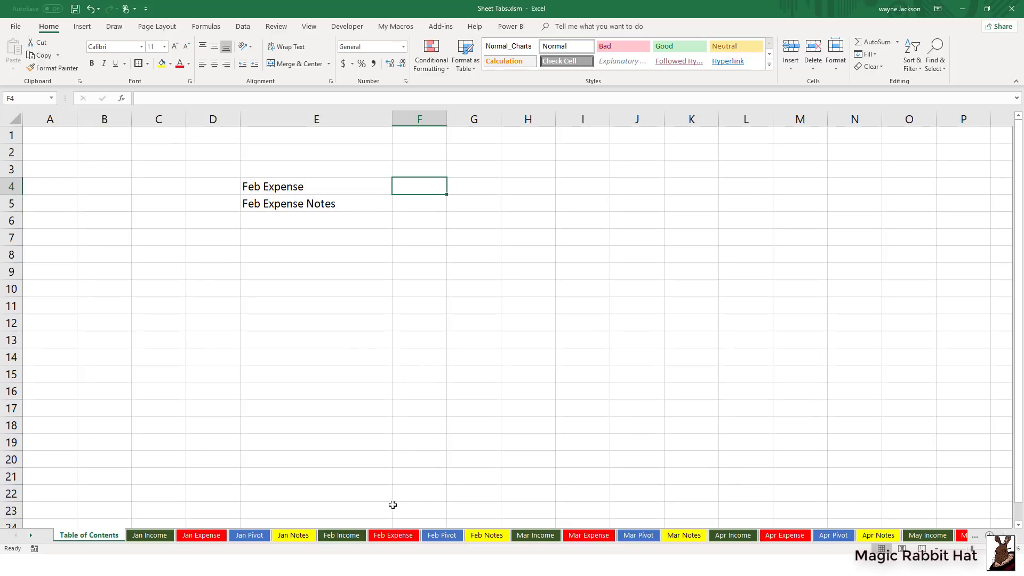
pyautogui.click(392, 536)
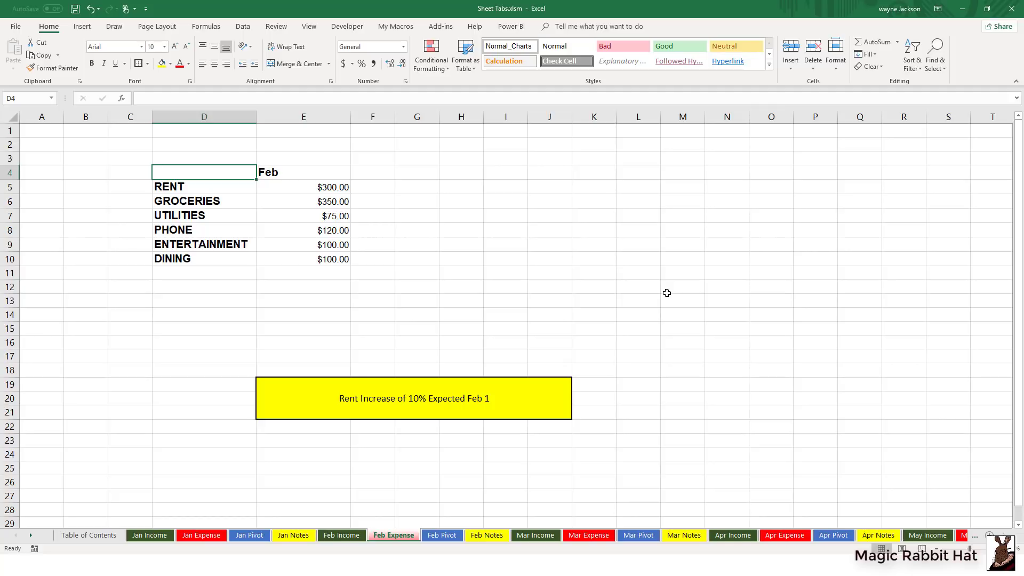
pyautogui.hotkey('ctrl', 'shift', 't')
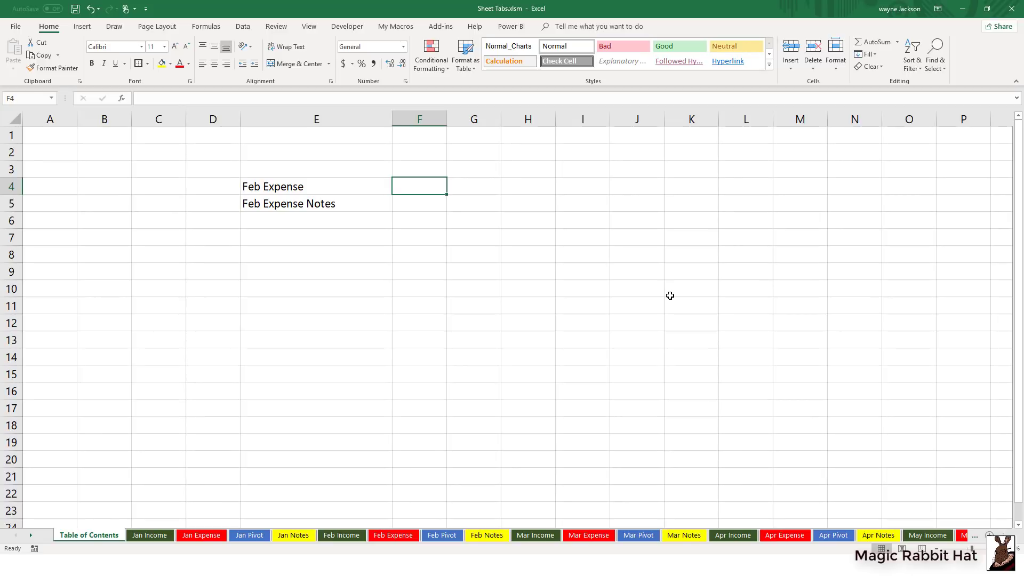
pyautogui.click(351, 187)
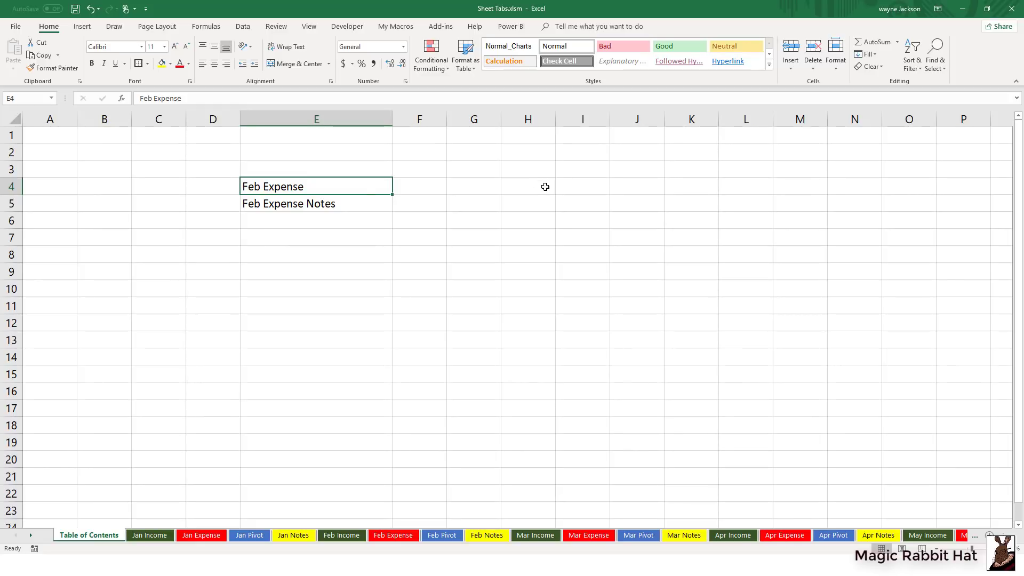
# Insert a hyperlink on E4 targeting cell D4 of the 'Feb Expense' sheet.
pyautogui.click(81, 27)
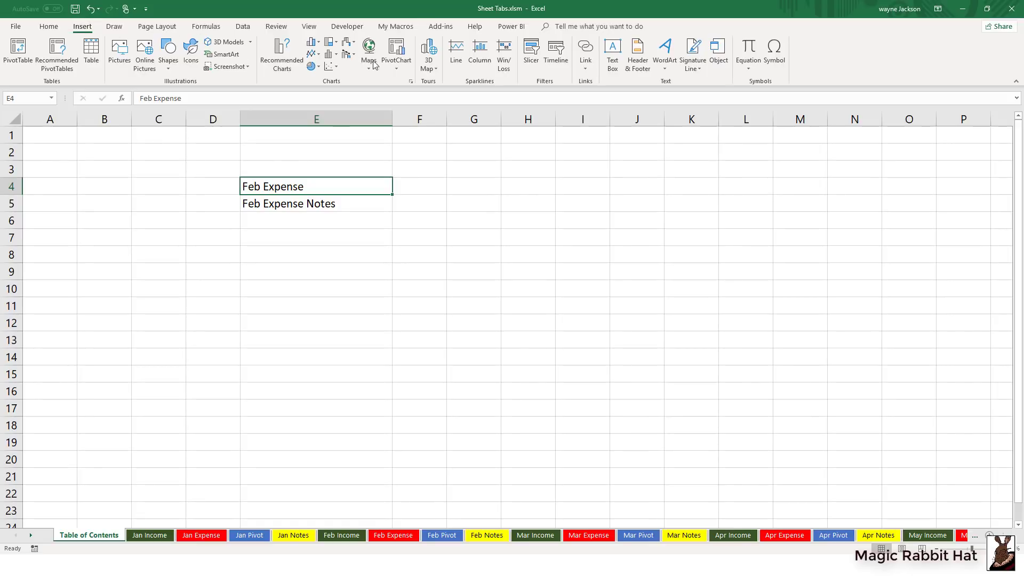
pyautogui.click(585, 49)
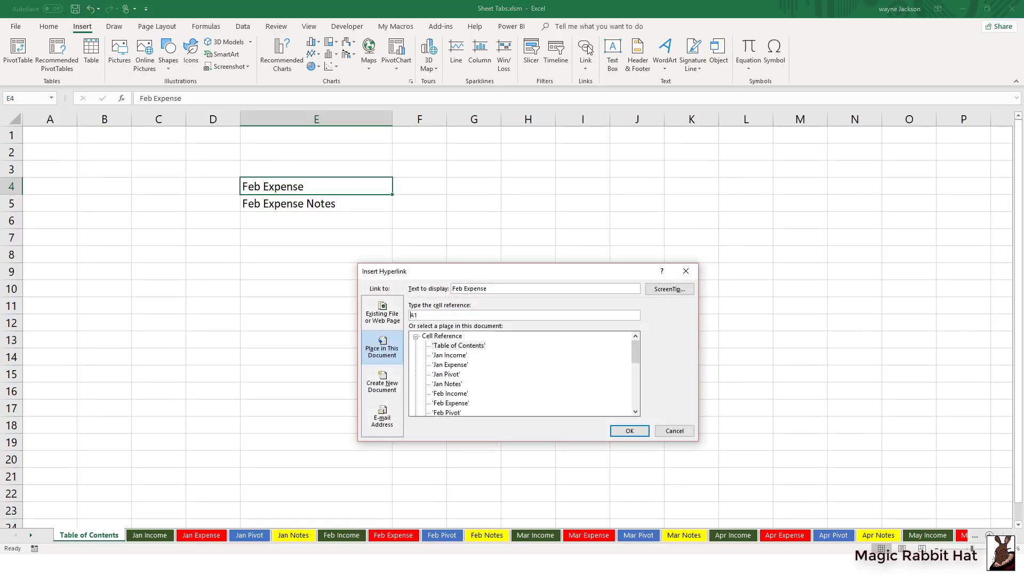
pyautogui.moveTo(515, 272); pyautogui.dragTo(572, 168)
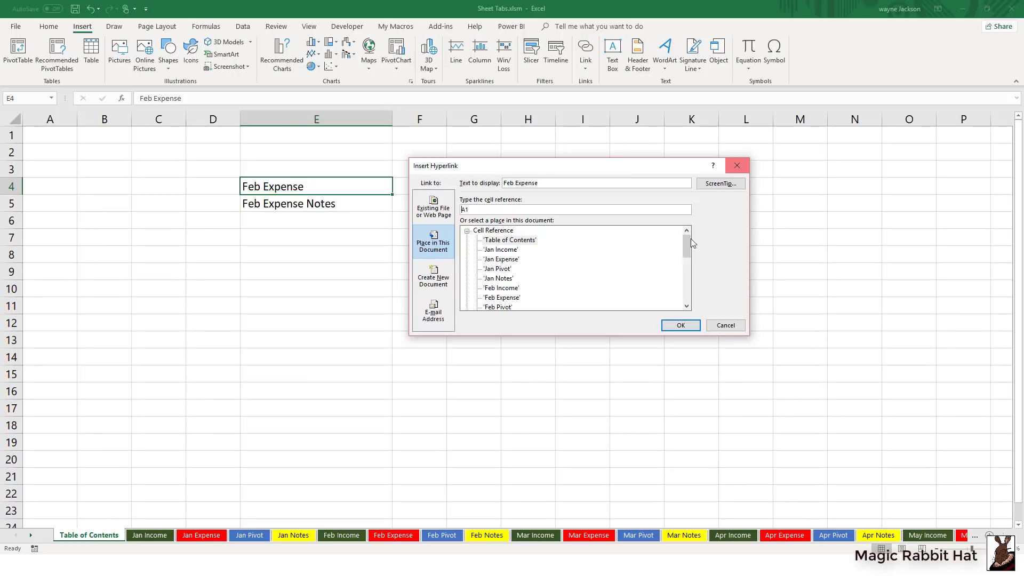
pyautogui.click(498, 299)
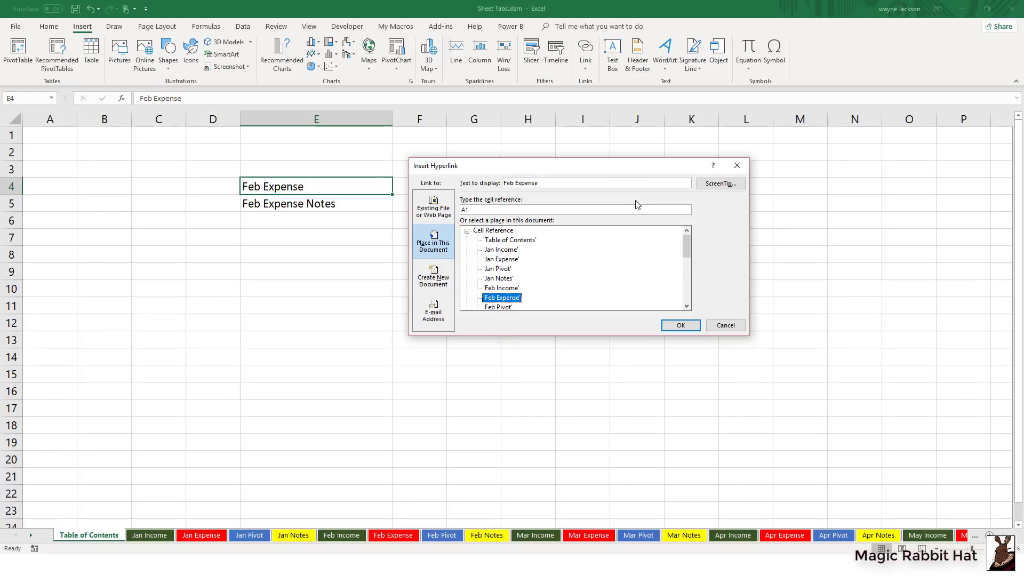
pyautogui.doubleClick(474, 209)
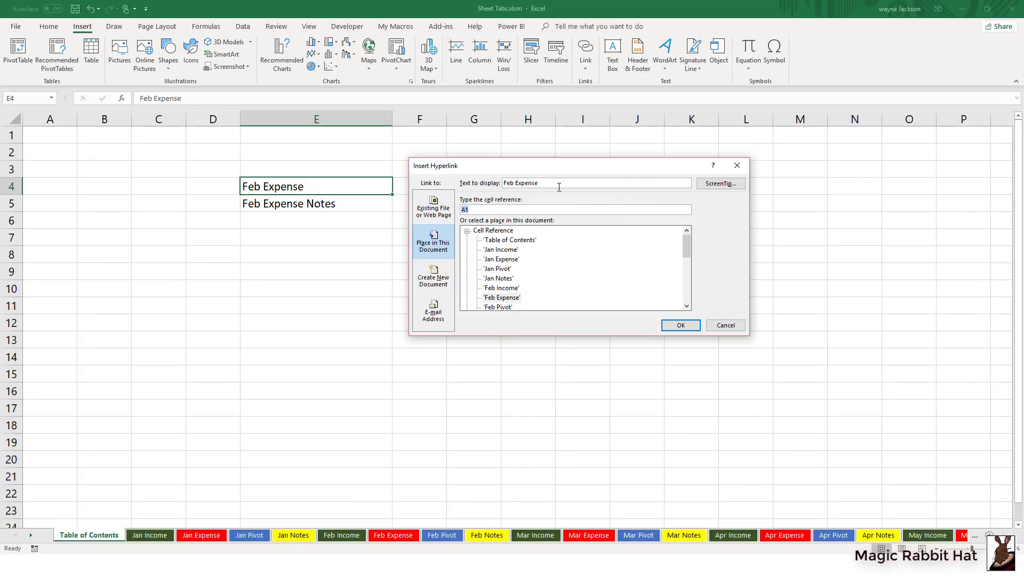
pyautogui.write('D4')
pyautogui.click(499, 297)
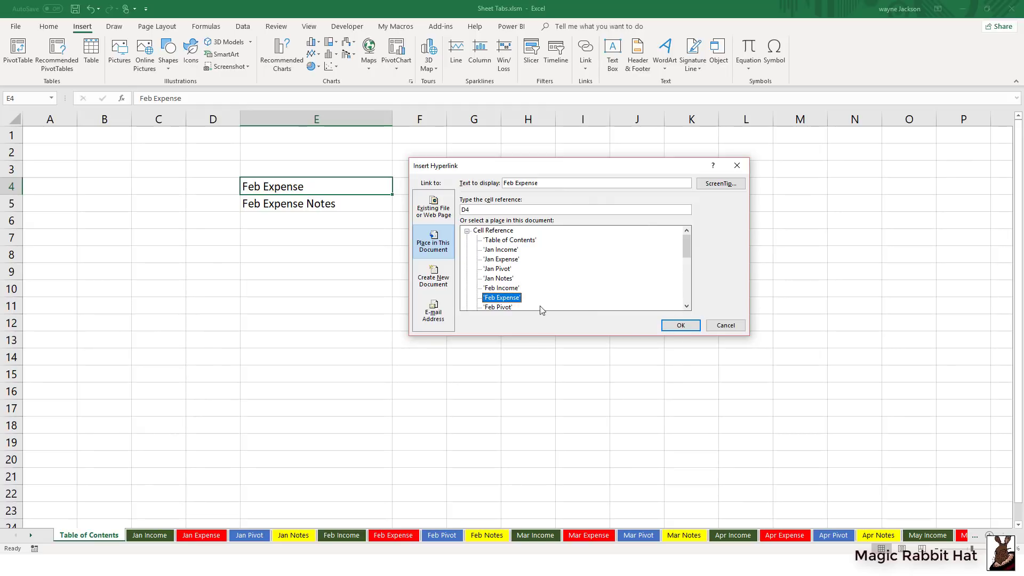
pyautogui.click(679, 326)
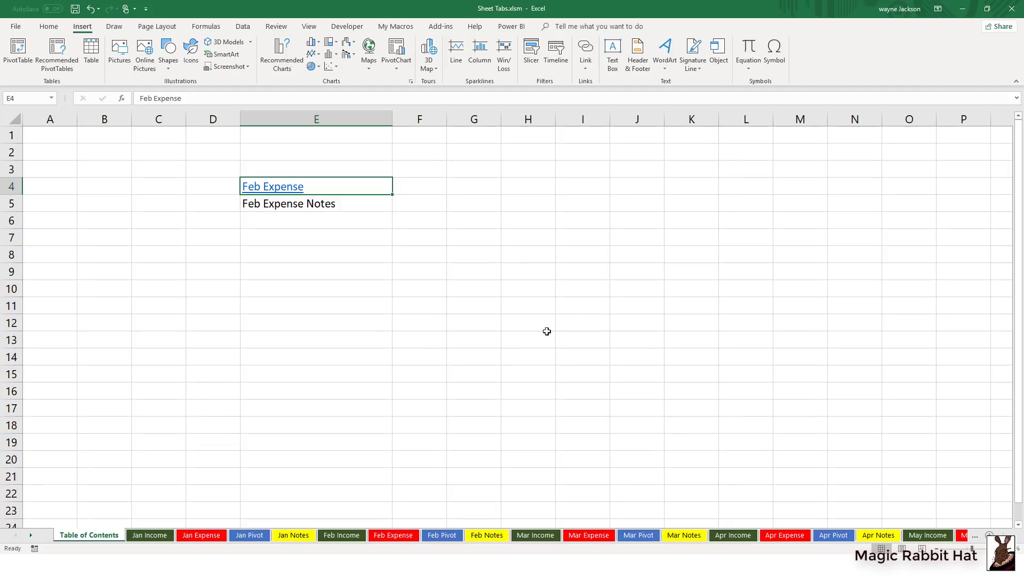
pyautogui.click(273, 192)
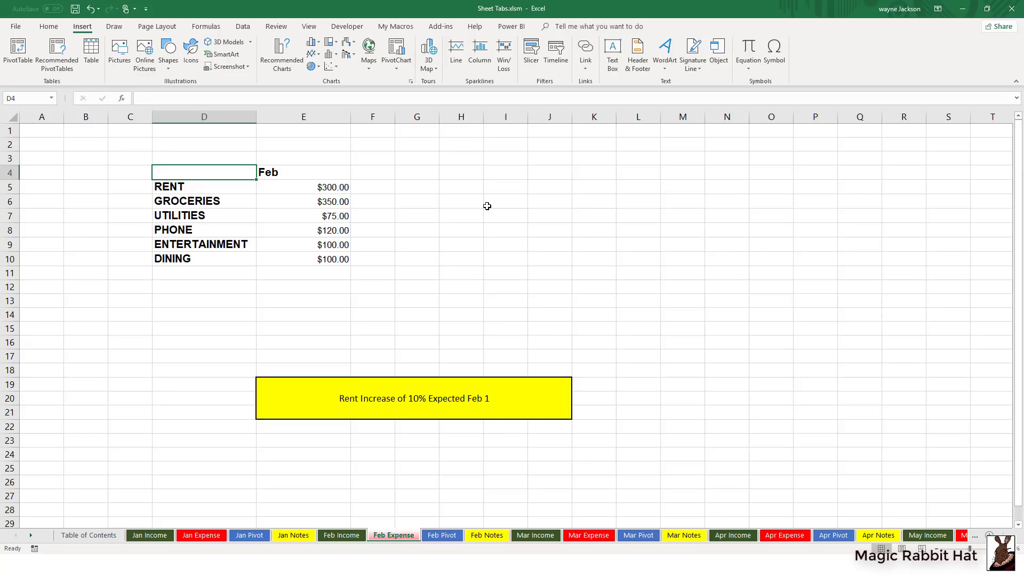
pyautogui.click(92, 535)
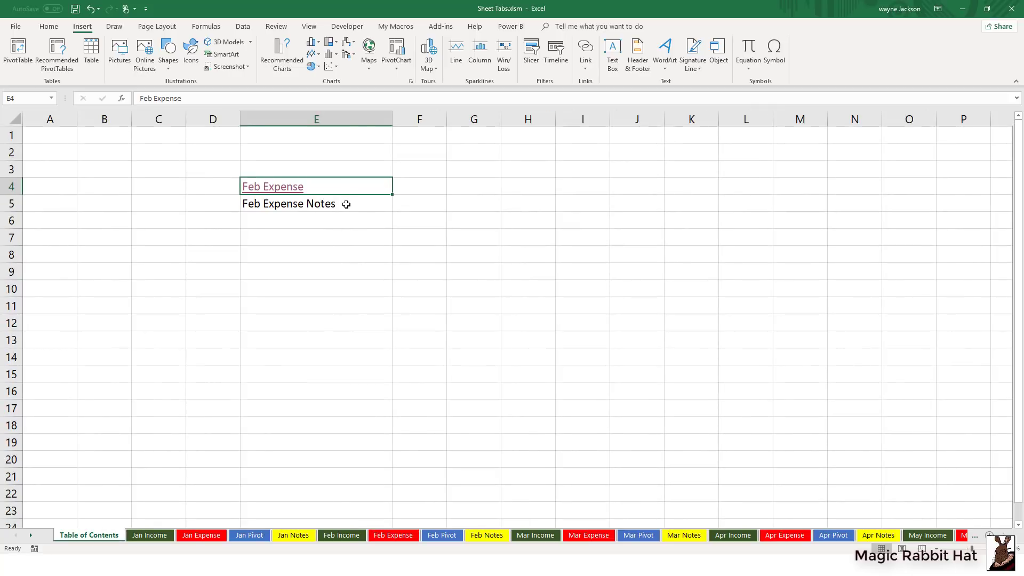
pyautogui.click(353, 202)
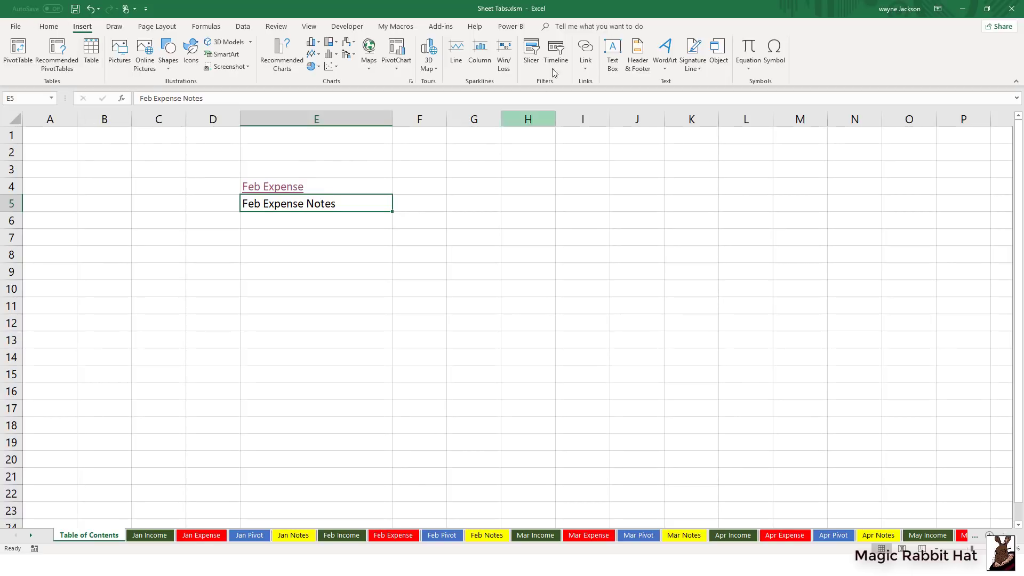
# Link E5 to 'Feb Expense'!E19, test the link, and return to Table of Contents.
pyautogui.click(587, 49)
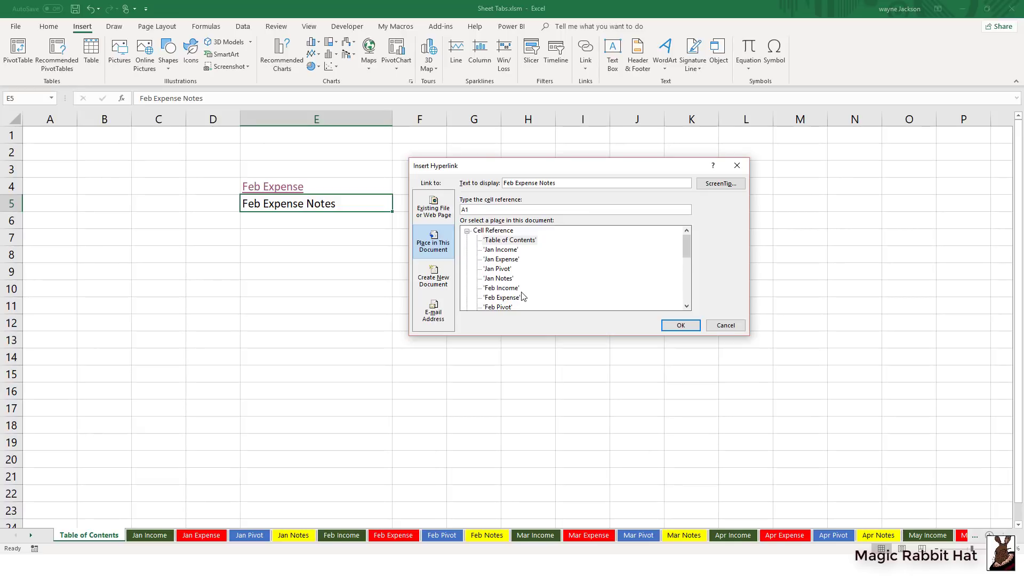
pyautogui.click(499, 300)
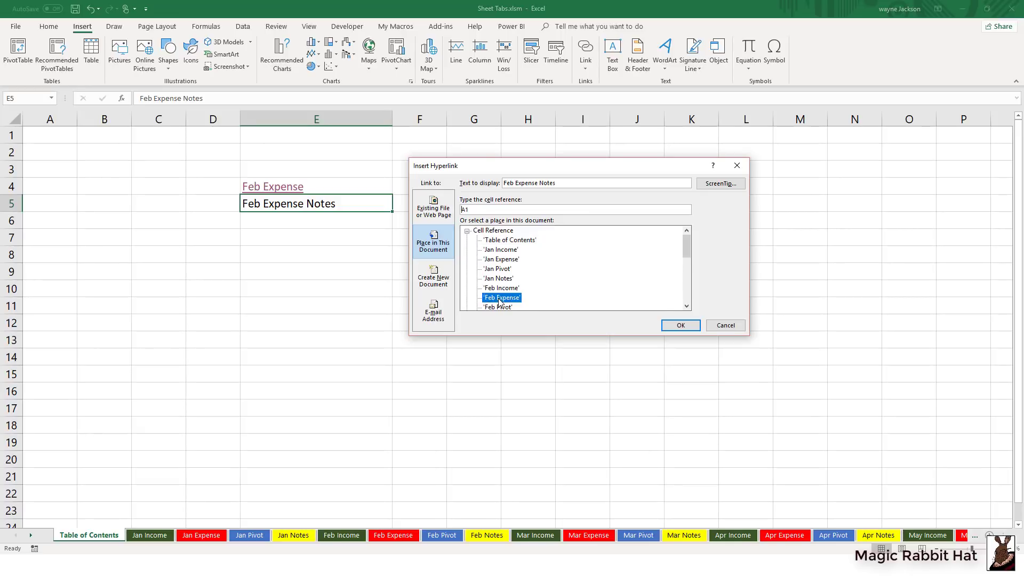
pyautogui.doubleClick(465, 209)
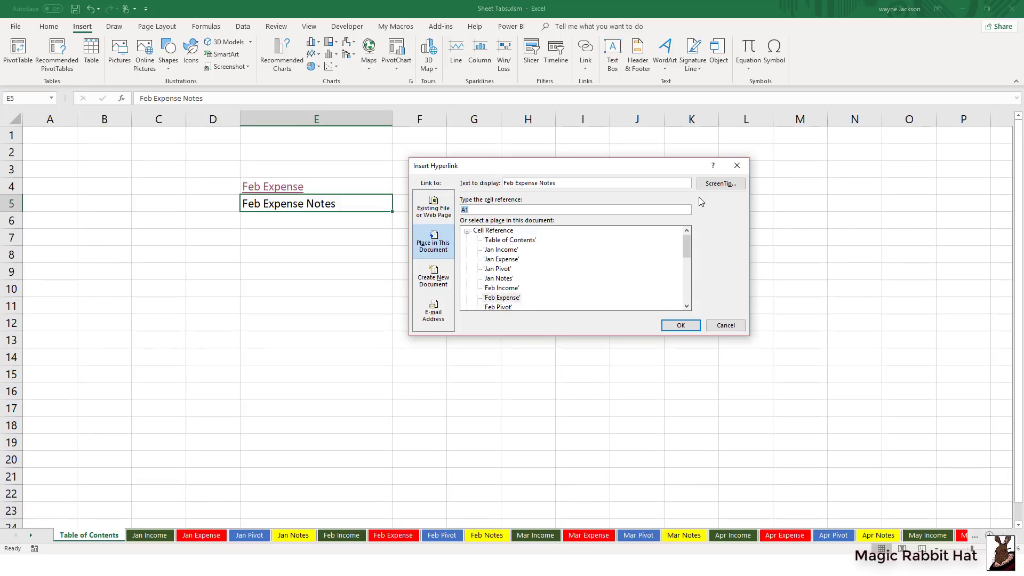
pyautogui.write('E19')
pyautogui.click(687, 329)
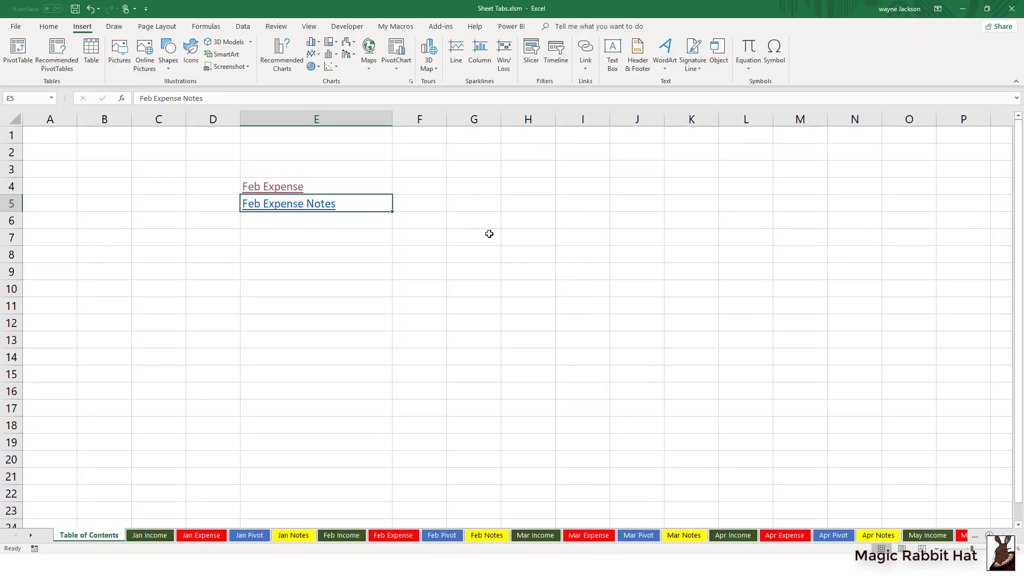
pyautogui.click(302, 208)
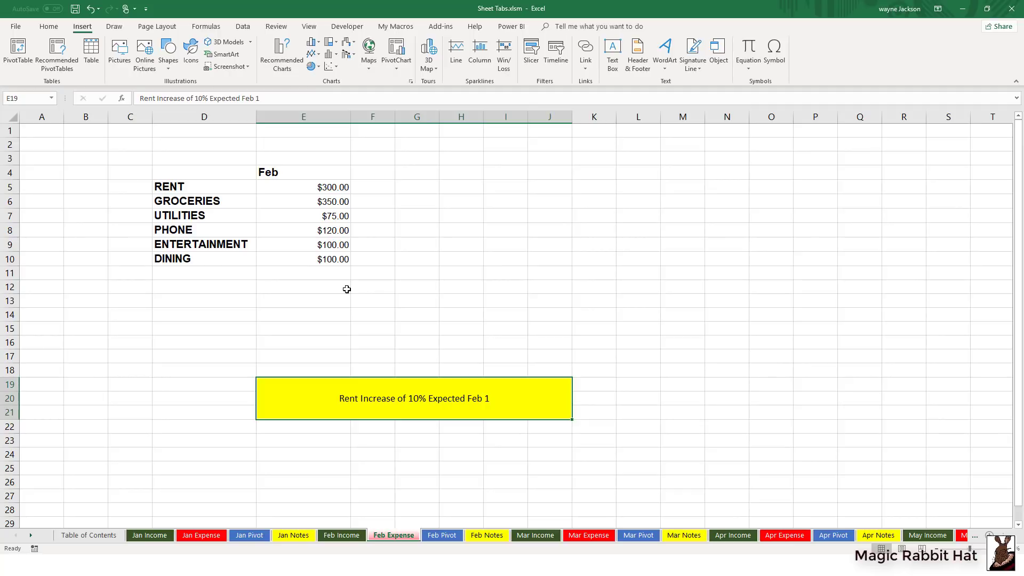
pyautogui.hotkey('alt', 'Left')
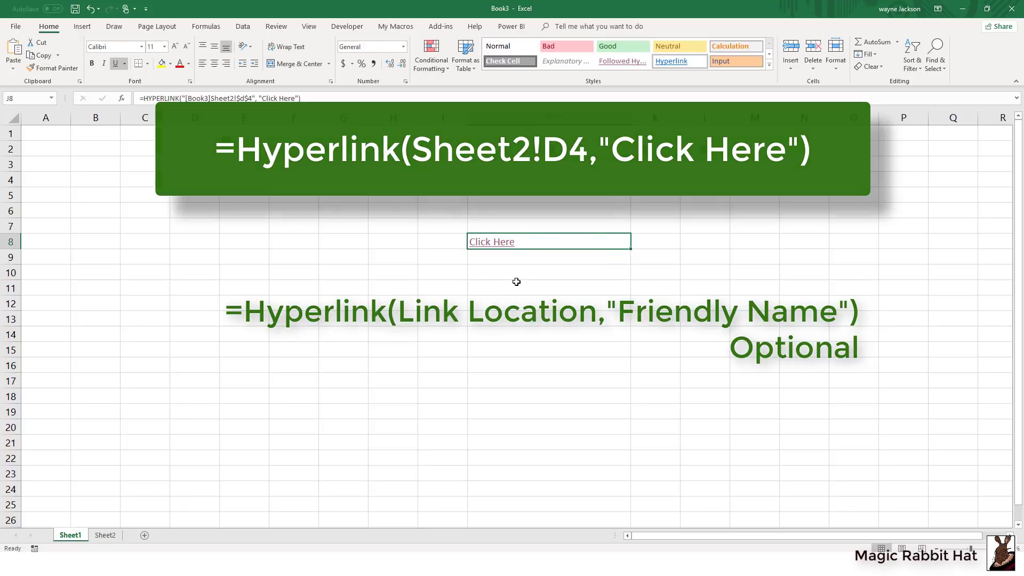
# Follow the 'Click Here' link in J8 to jump to Sheet2's cell D4.
pyautogui.click(496, 244)
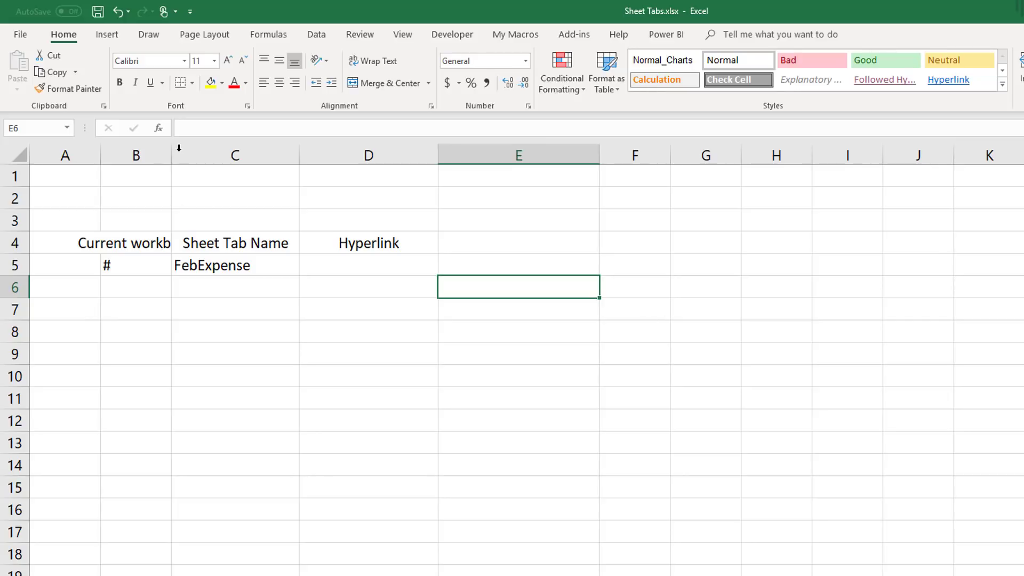
pyautogui.moveTo(171, 155); pyautogui.dragTo(245, 165)
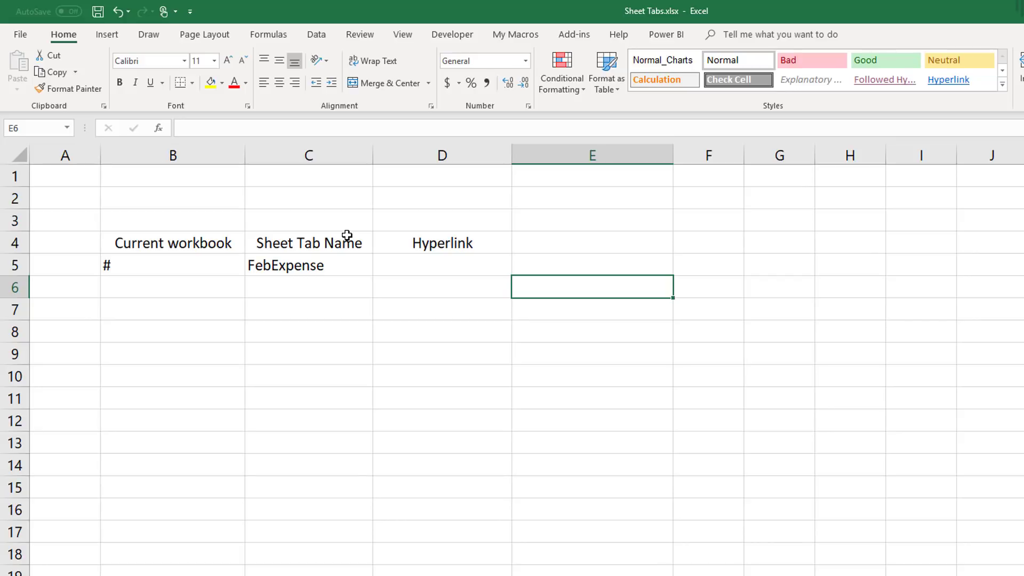
pyautogui.click(155, 270)
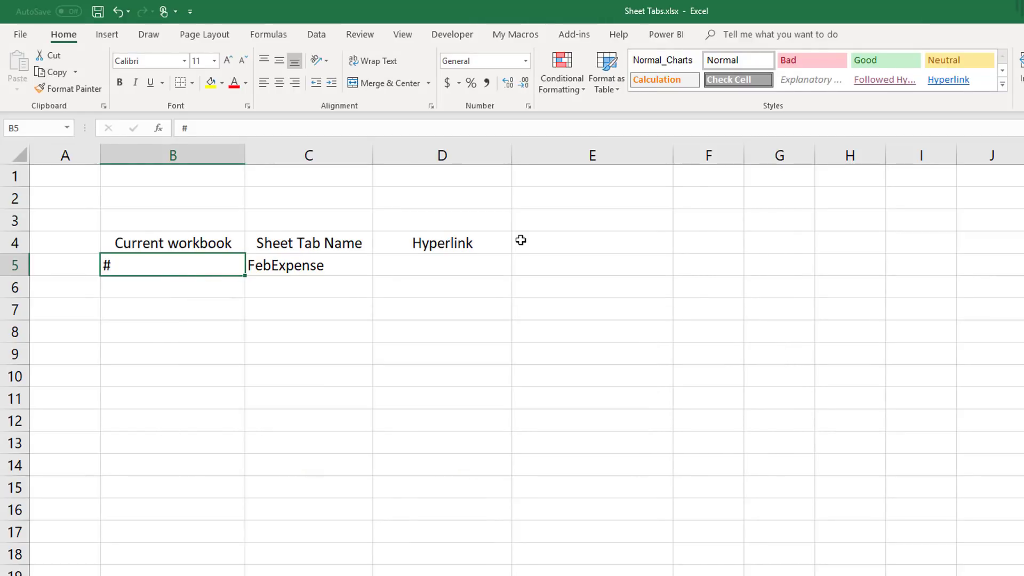
pyautogui.click(303, 267)
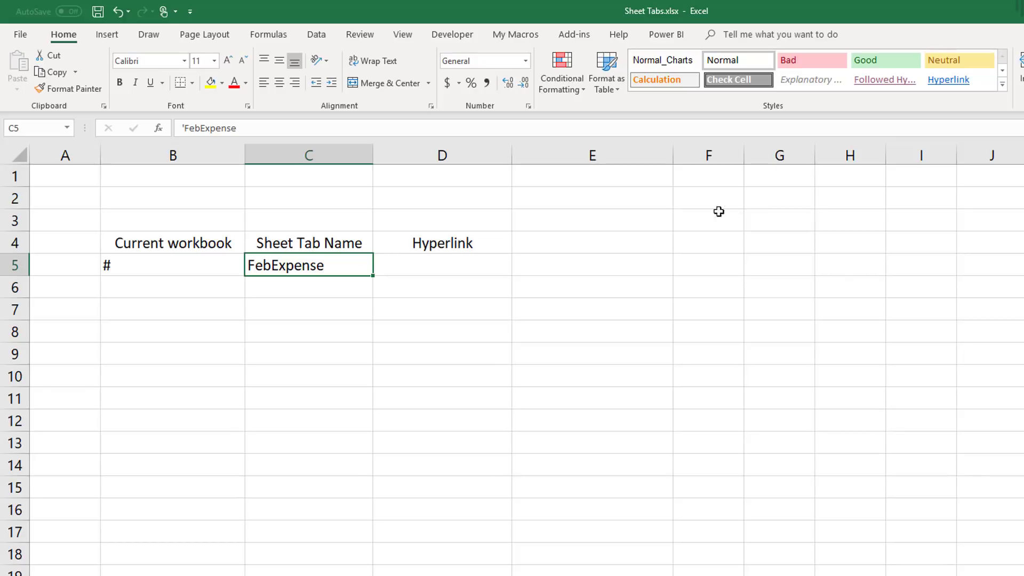
pyautogui.click(433, 263)
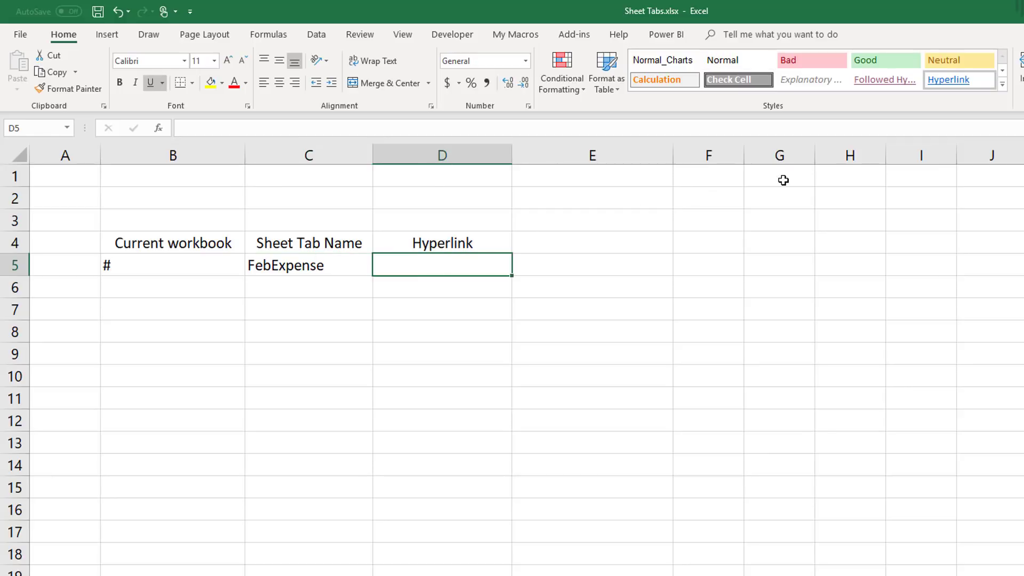
# Enter =Hyperlink(B5&C5&"!D4") in D5 to build the #FebExpense!D4 link.
pyautogui.write('=')
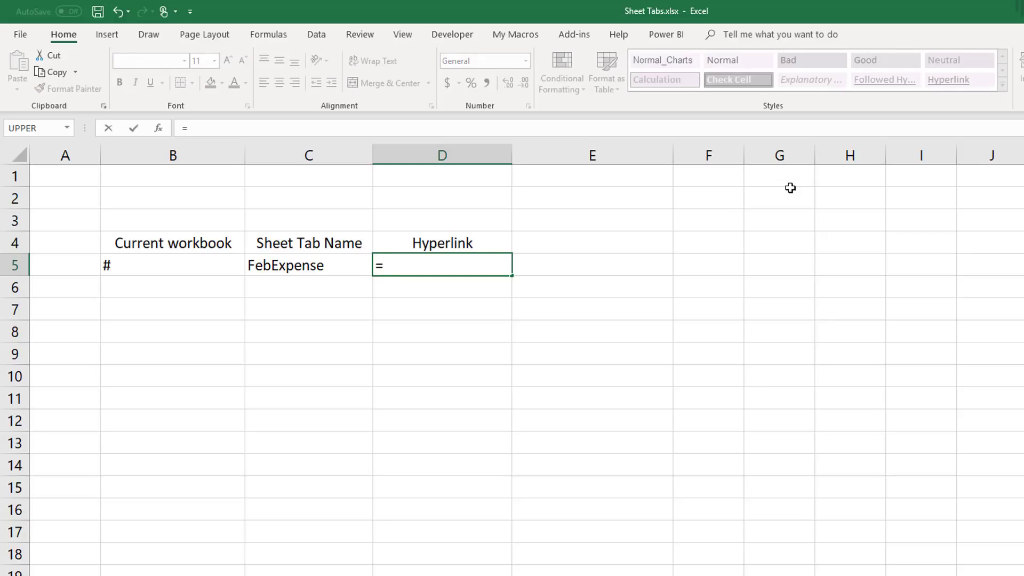
pyautogui.write('Hype')
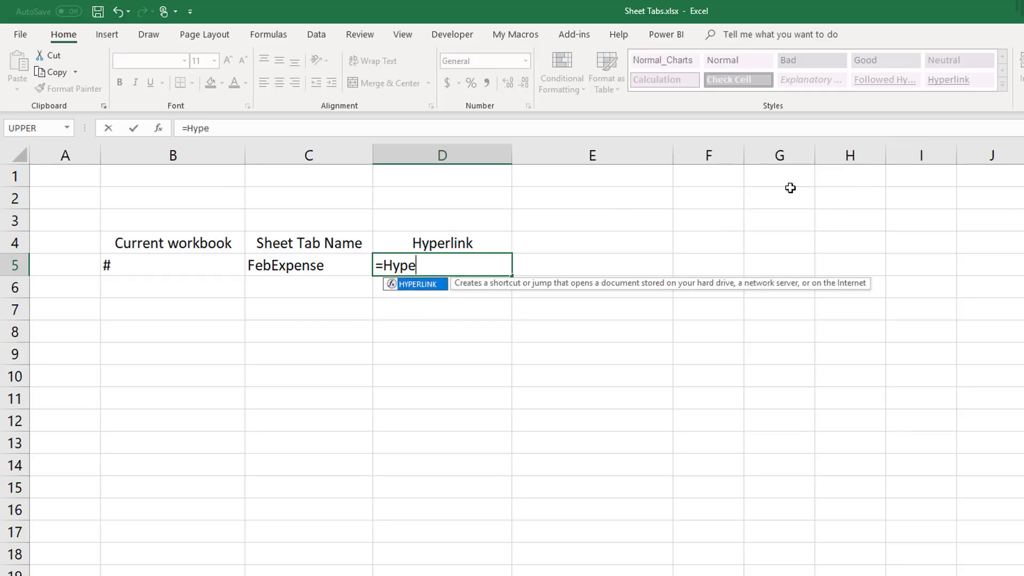
pyautogui.write('rlink(')
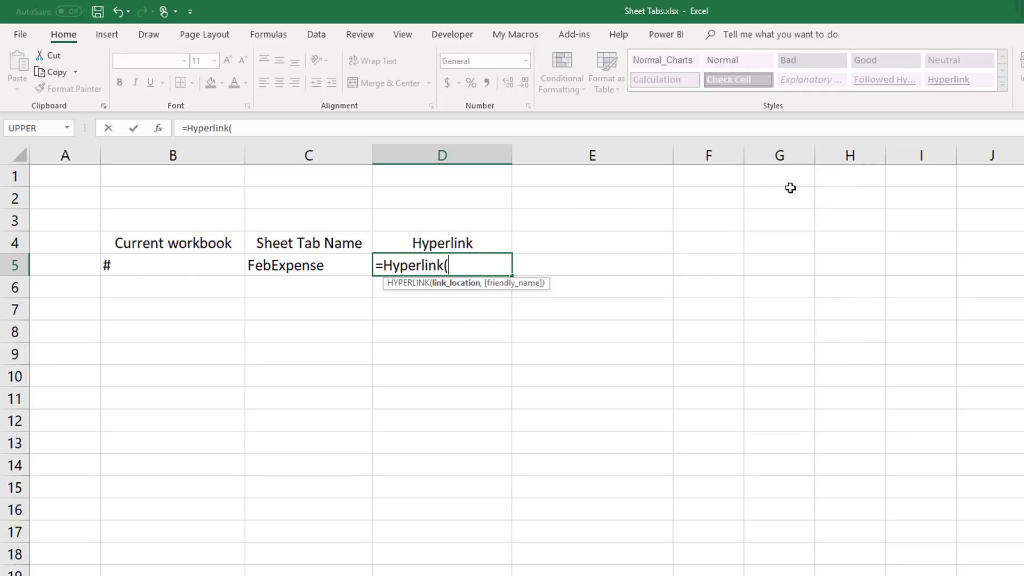
pyautogui.click(160, 263)
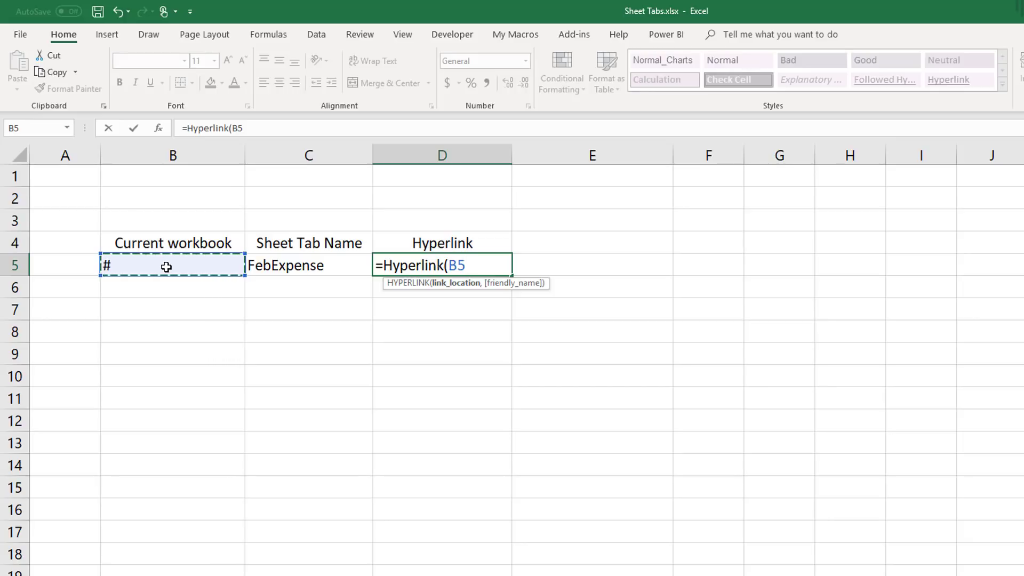
pyautogui.write('&')
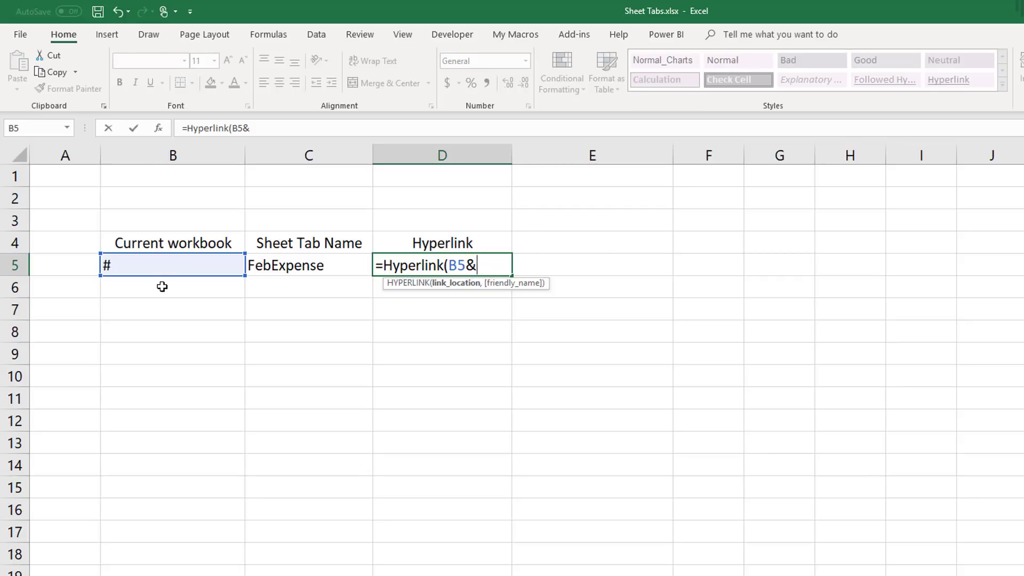
pyautogui.click(292, 265)
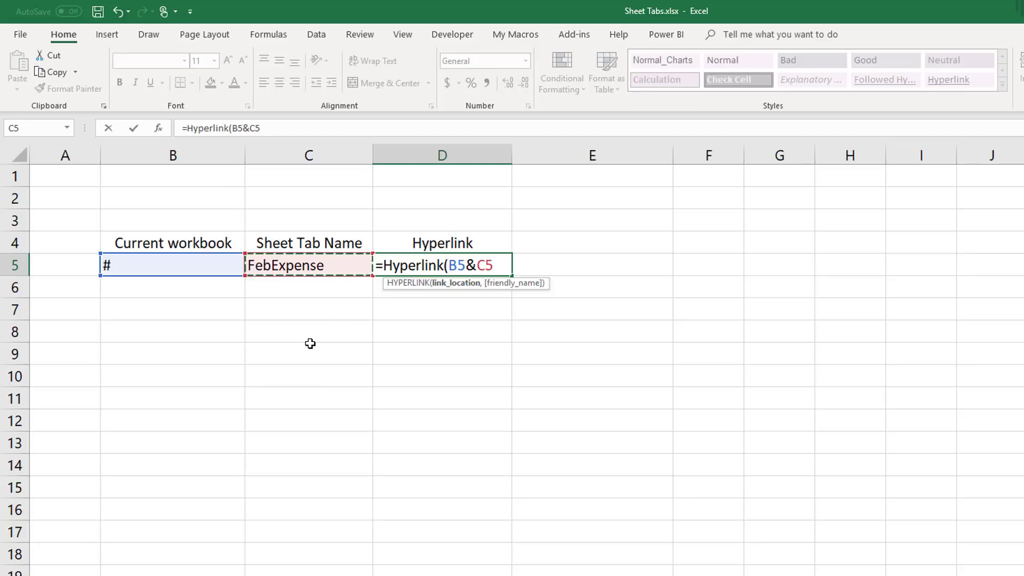
pyautogui.write('&')
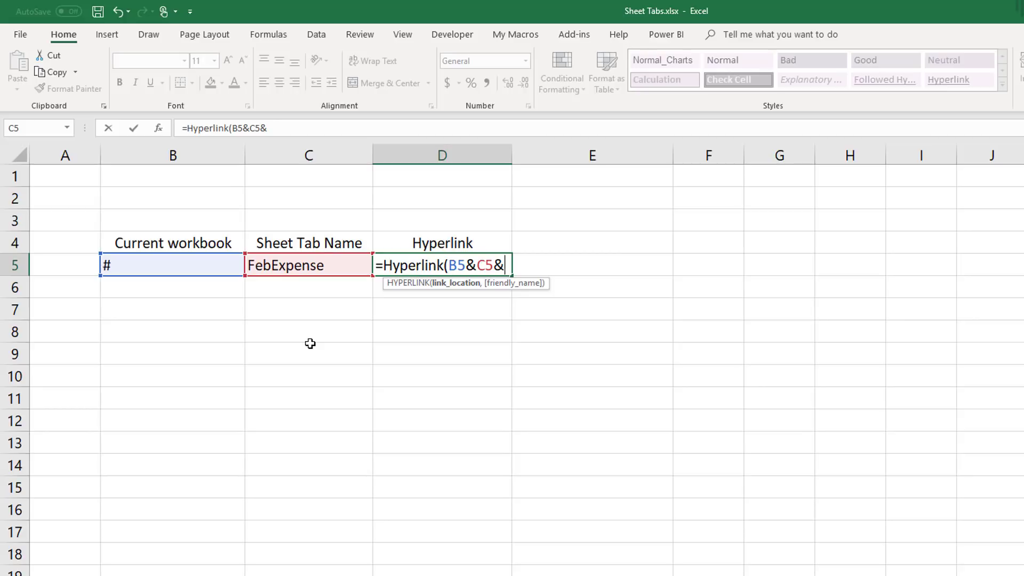
pyautogui.write('"')
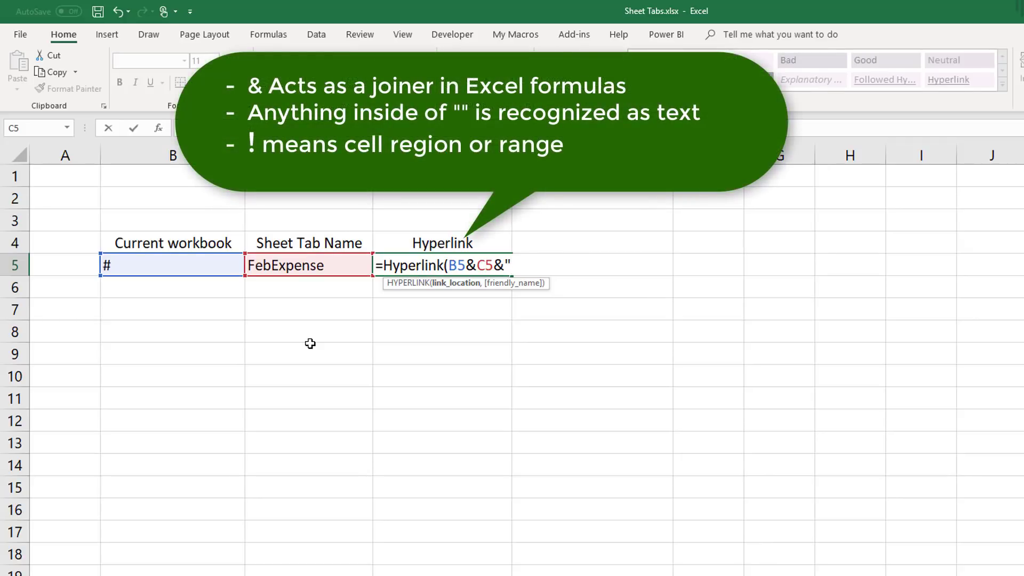
pyautogui.write('!D')
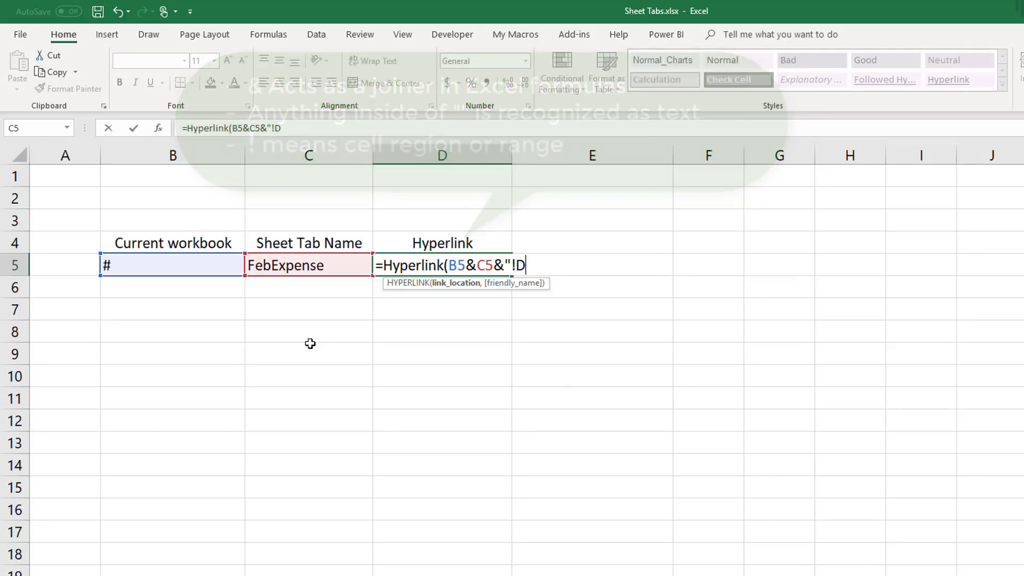
pyautogui.write('4')
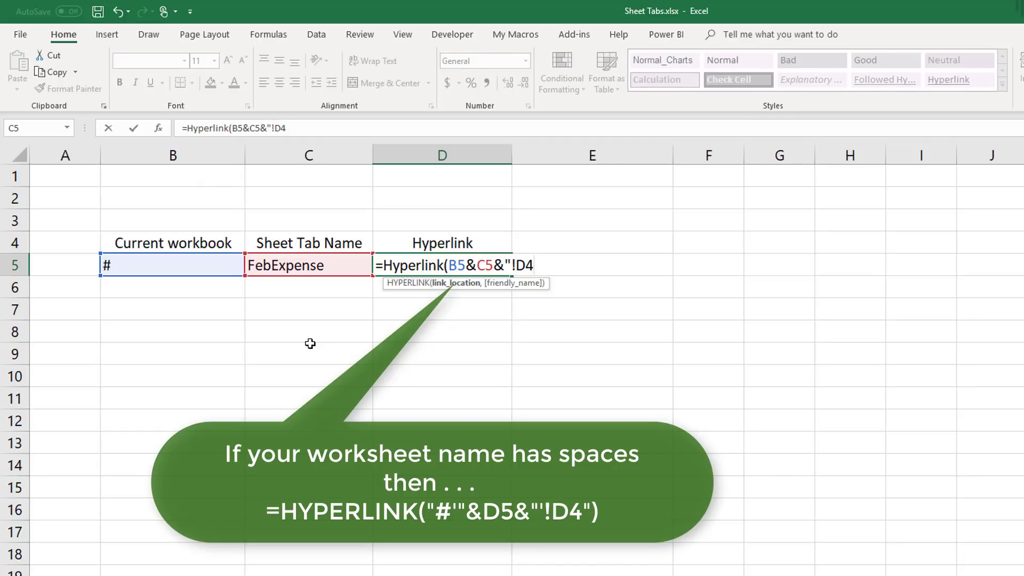
pyautogui.write('")')
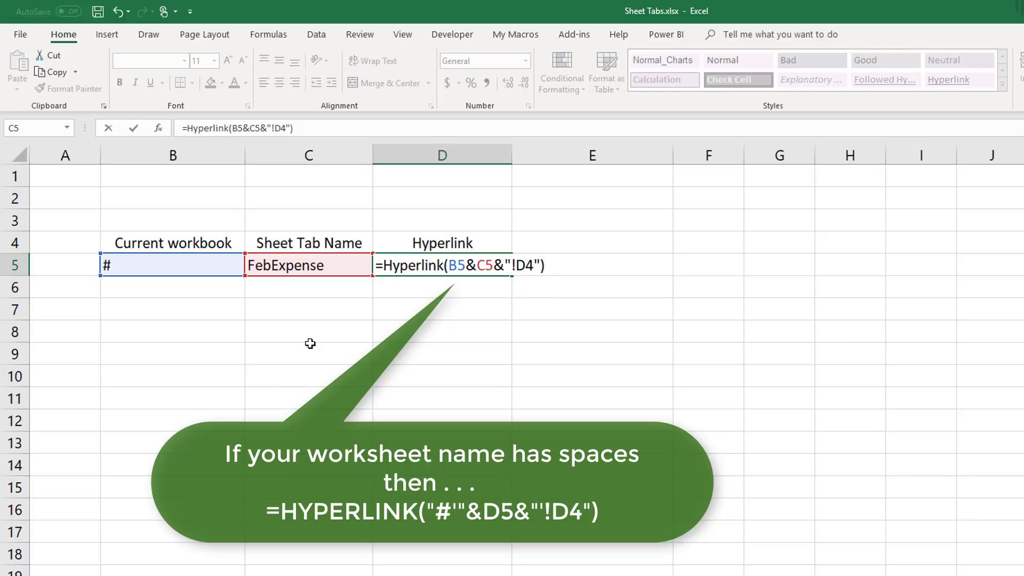
pyautogui.press('Return')
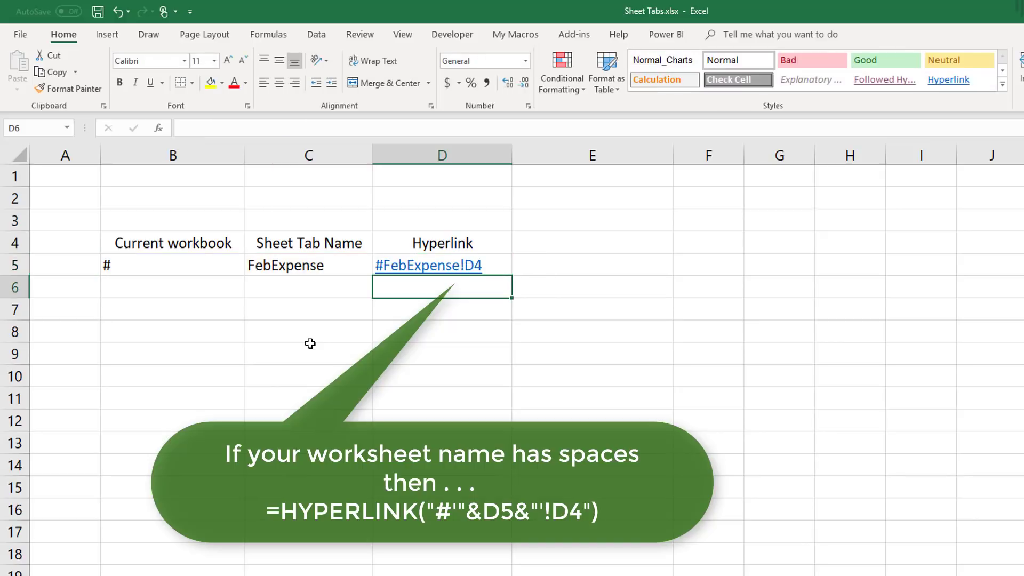
# Test the D5 link to FebExpense!D4, then return with Ctrl+Page Up.
pyautogui.click(431, 267)
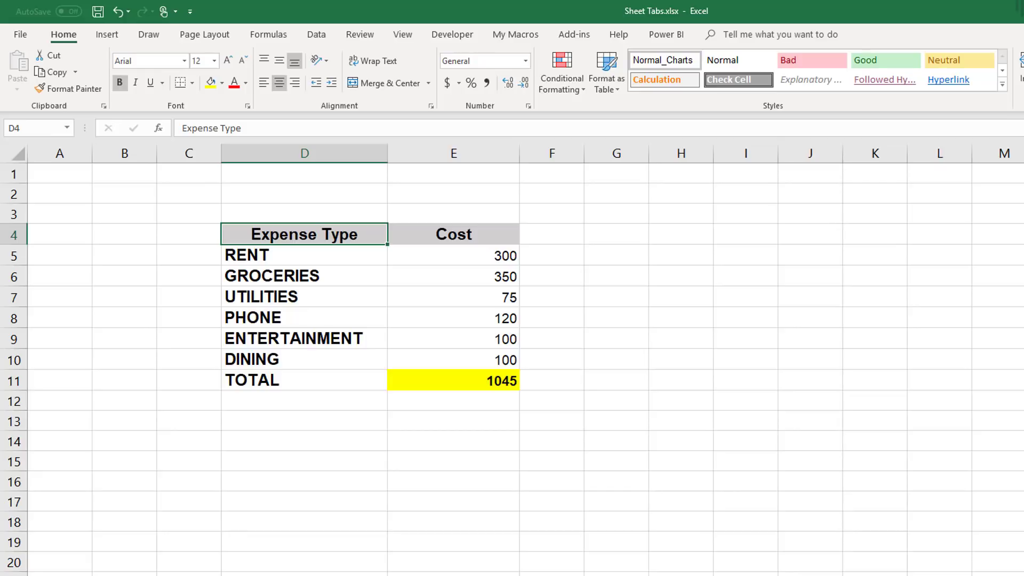
pyautogui.hotkey('ctrl', 'pageup')
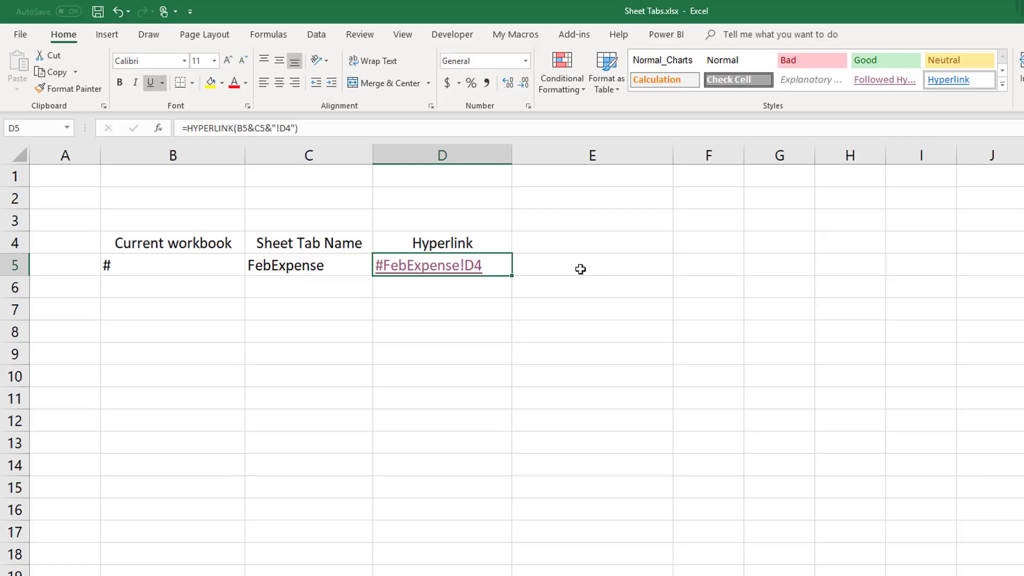
# Add C5 as the friendly name in D5's HYPERLINK formula so it displays FebExpense.
pyautogui.click(292, 125)
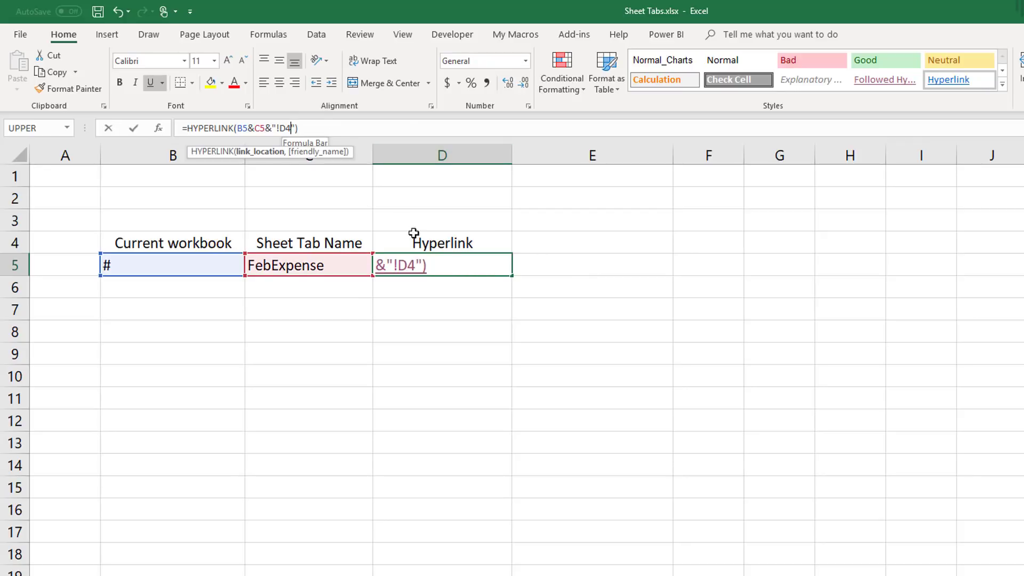
pyautogui.click(423, 265)
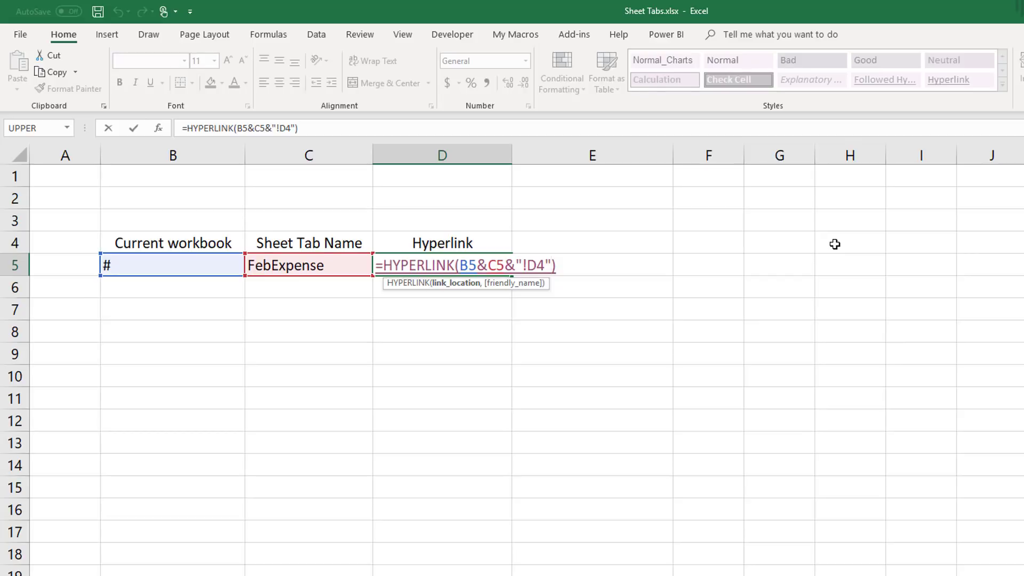
pyautogui.write(',')
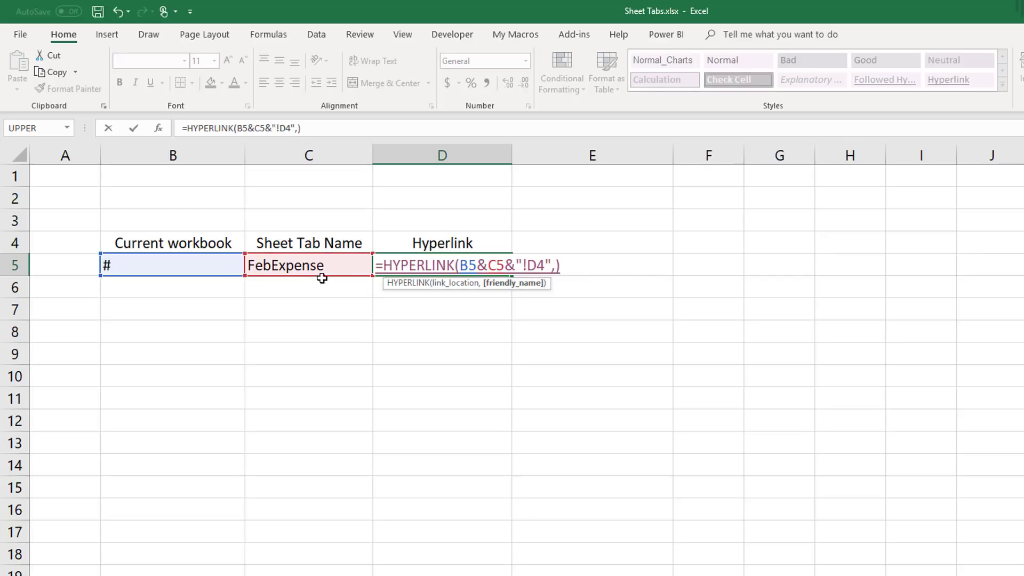
pyautogui.click(294, 265)
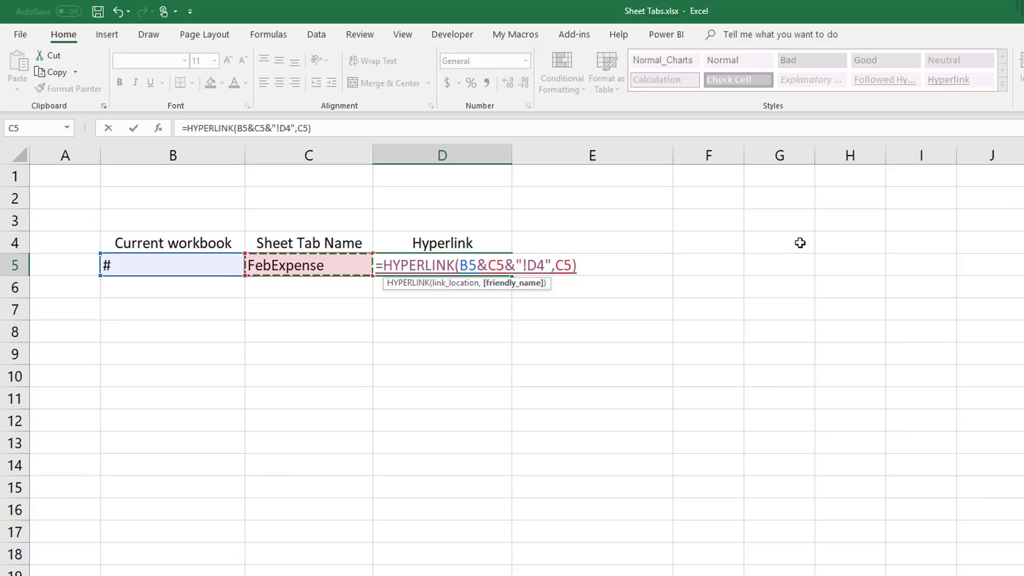
pyautogui.write(')')
pyautogui.press('Return')
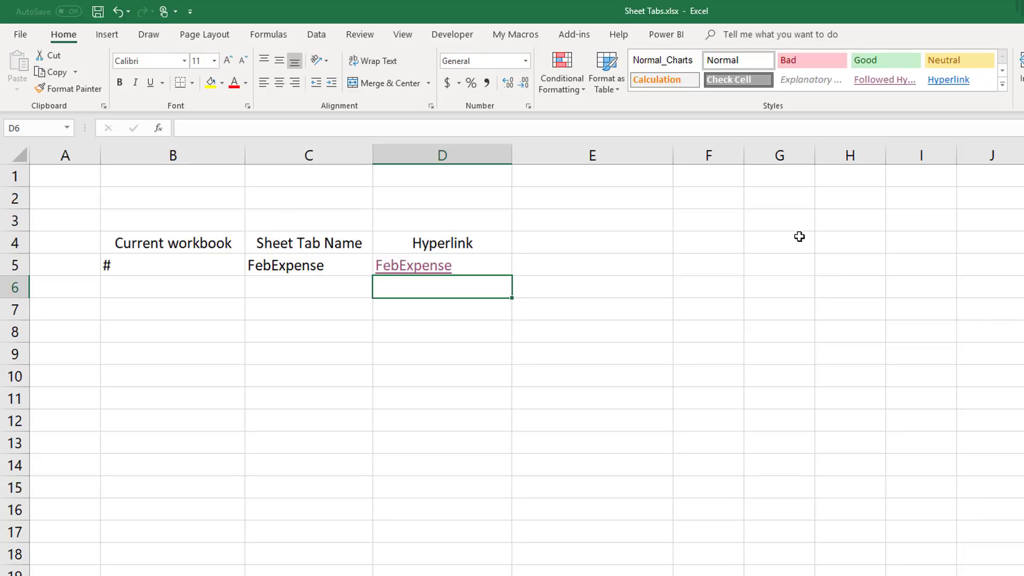
# Check the D5 link, then enter # in B6 and FebPivot in C6.
pyautogui.click(486, 263)
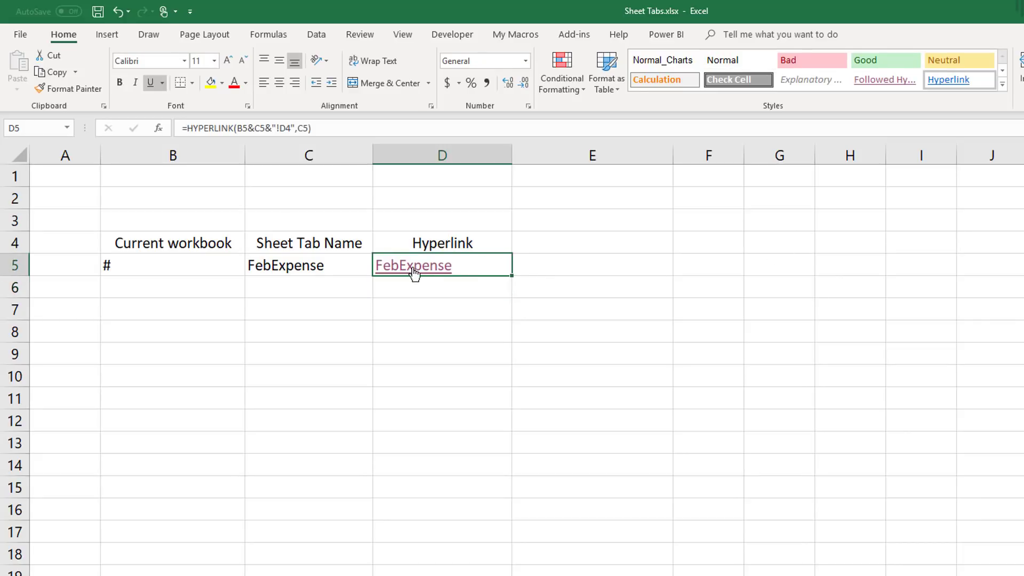
pyautogui.click(413, 266)
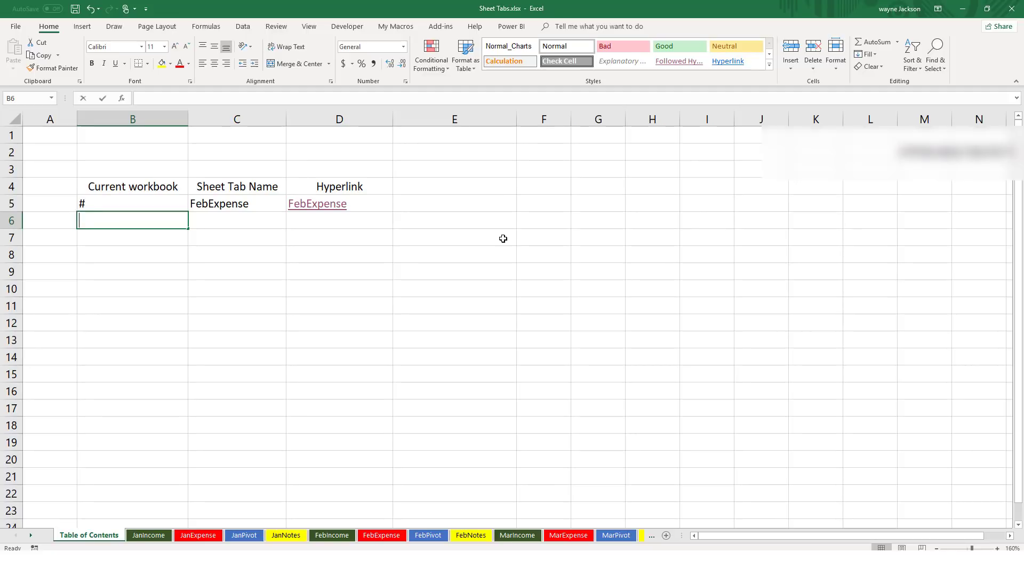
pyautogui.write('#')
pyautogui.press('Tab')
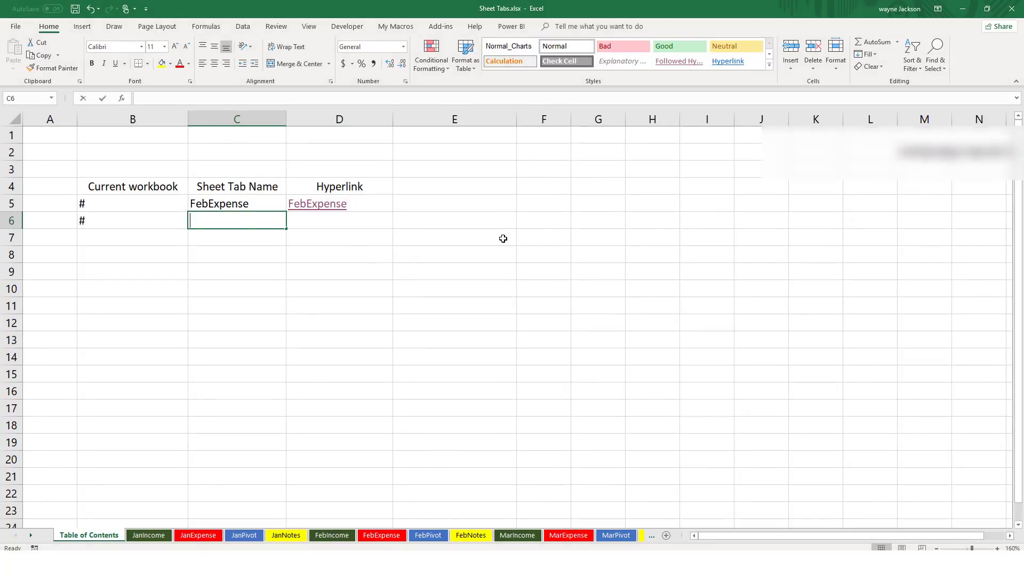
pyautogui.write('Feb')
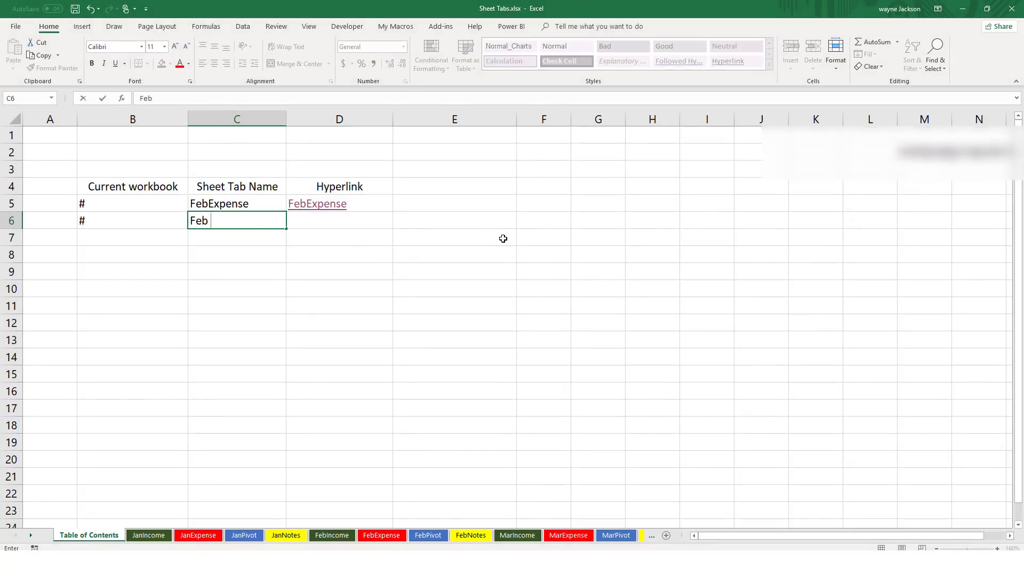
pyautogui.press('BackSpace')
pyautogui.write('Pivot')
pyautogui.press('Return')
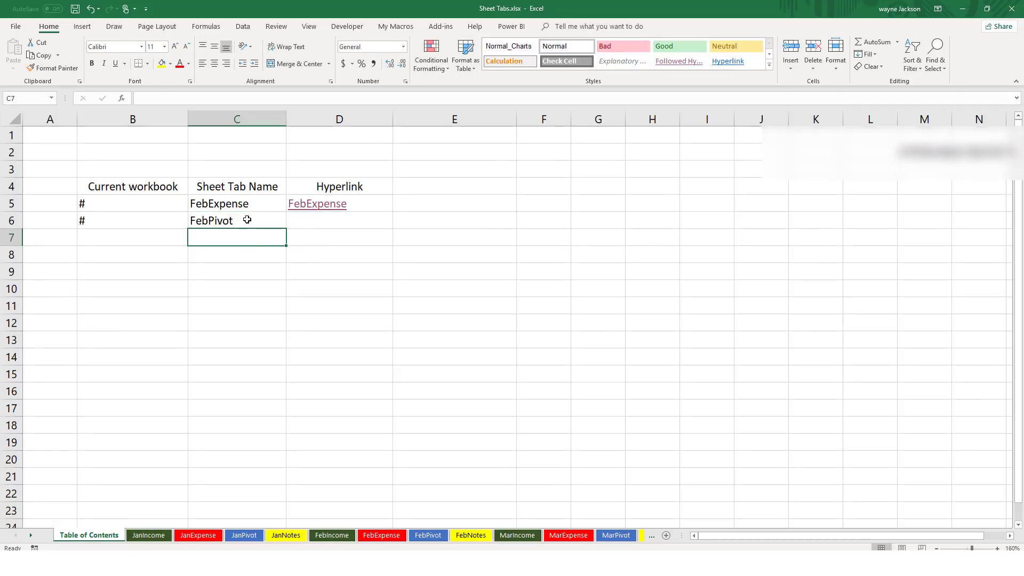
# Fill the HYPERLINK formula down from D5 to D6 and test the FebPivot link.
pyautogui.click(249, 220)
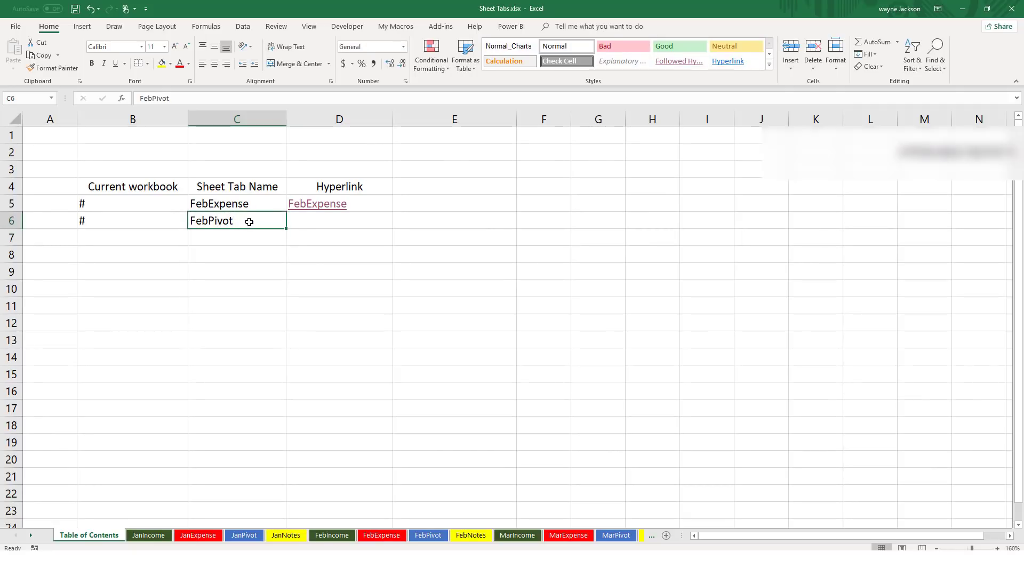
pyautogui.click(372, 202)
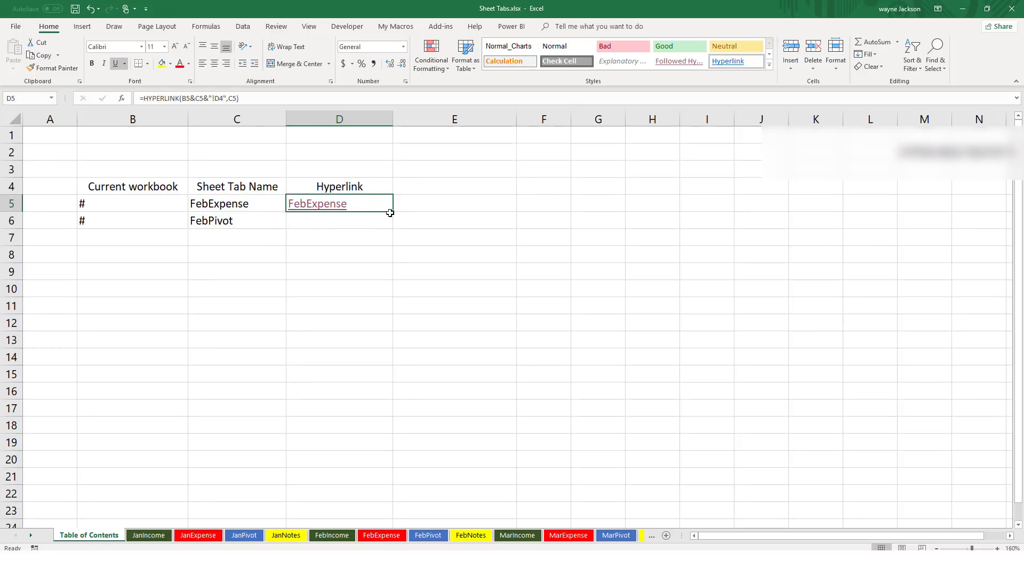
pyautogui.moveTo(393, 213); pyautogui.dragTo(350, 225)
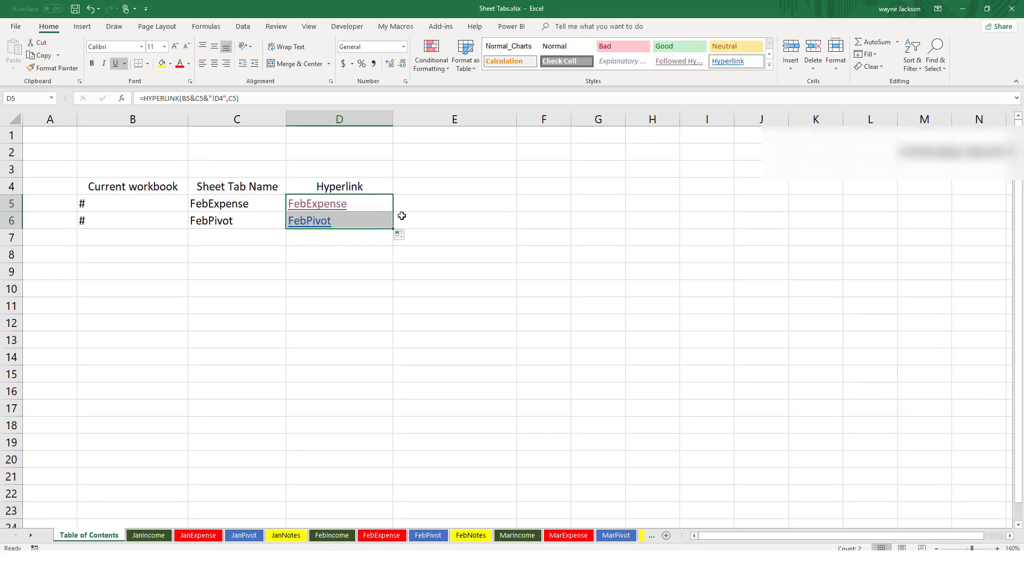
pyautogui.click(445, 210)
pyautogui.click(371, 223)
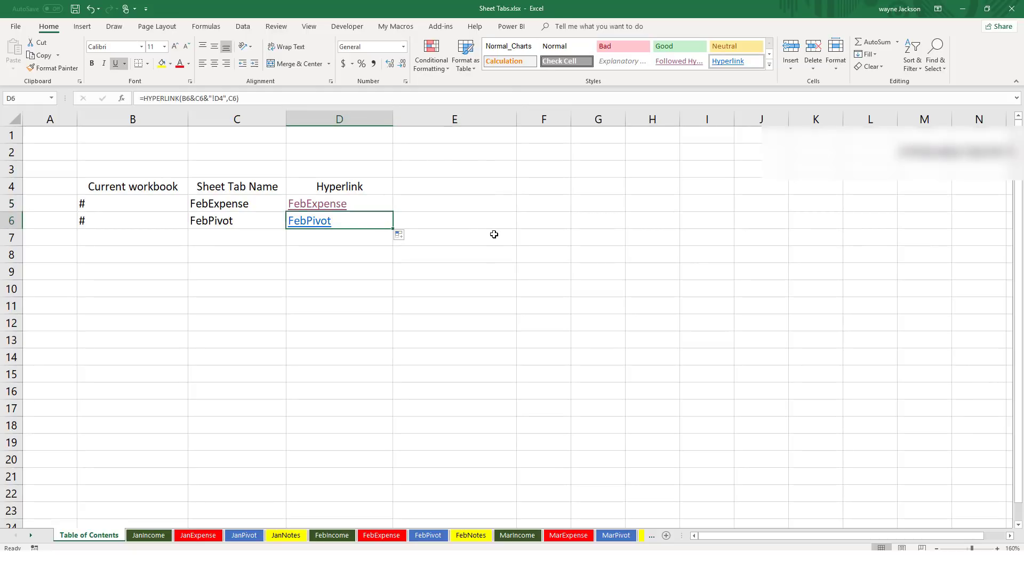
pyautogui.click(310, 223)
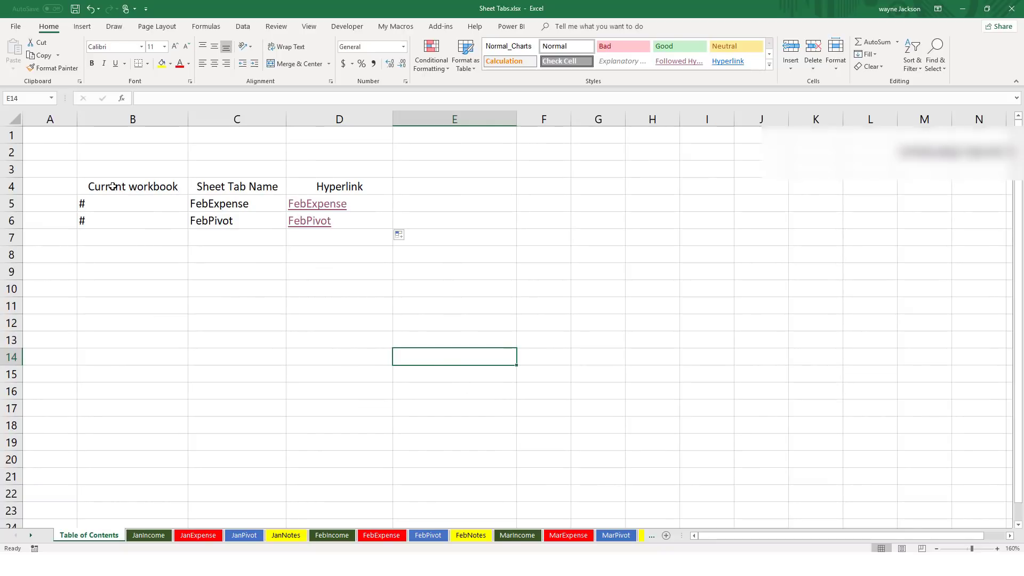
# Convert B4:D6 into a headered table with blue banding and filter buttons.
pyautogui.moveTo(114, 187); pyautogui.dragTo(359, 217)
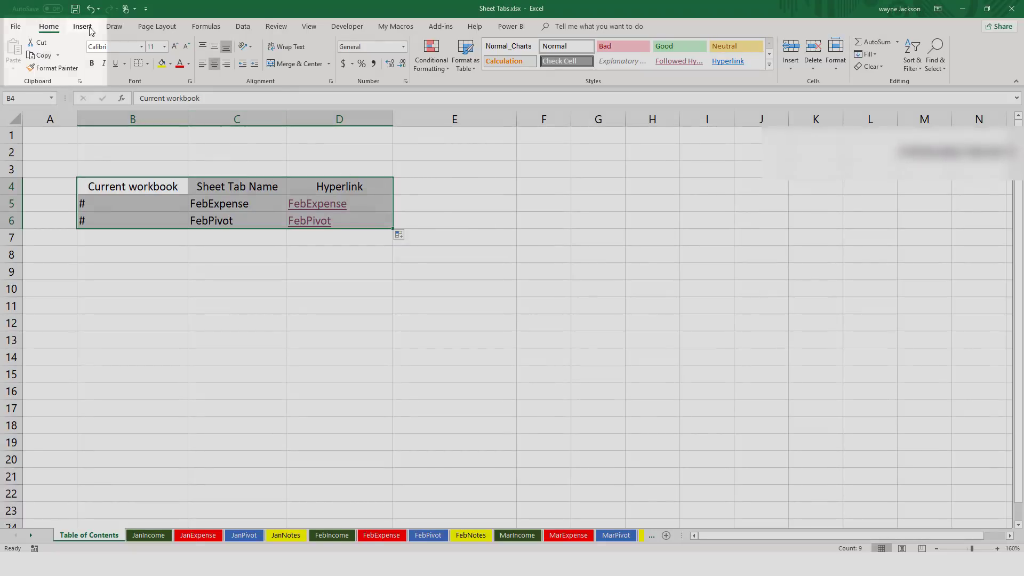
pyautogui.click(82, 26)
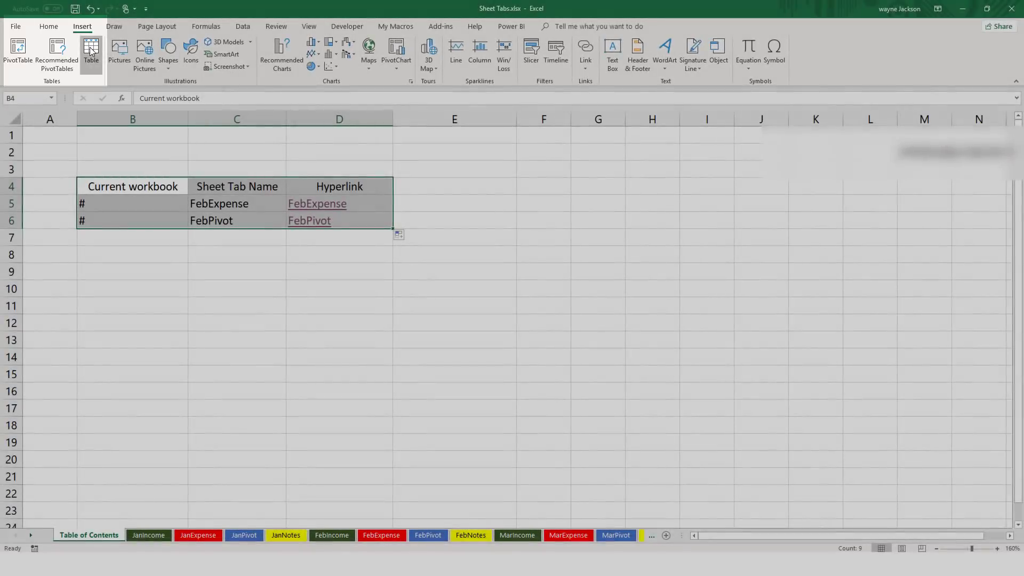
pyautogui.click(91, 49)
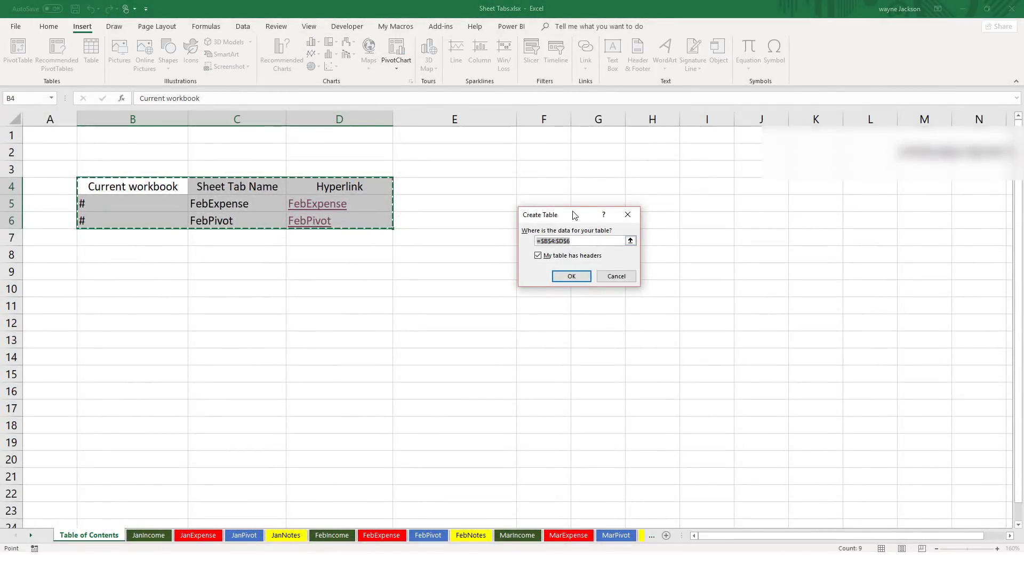
pyautogui.moveTo(574, 215); pyautogui.dragTo(575, 228)
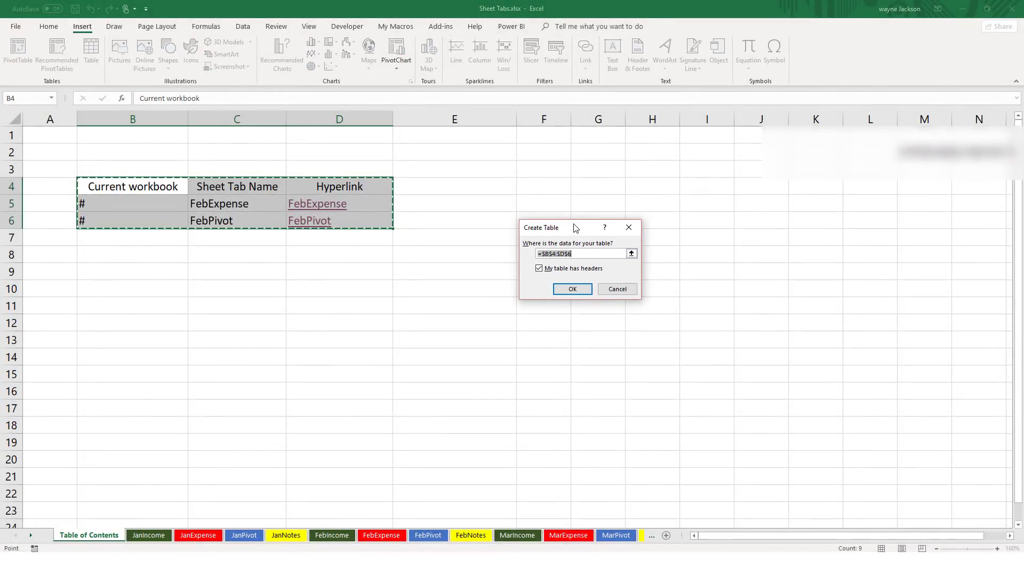
pyautogui.click(569, 291)
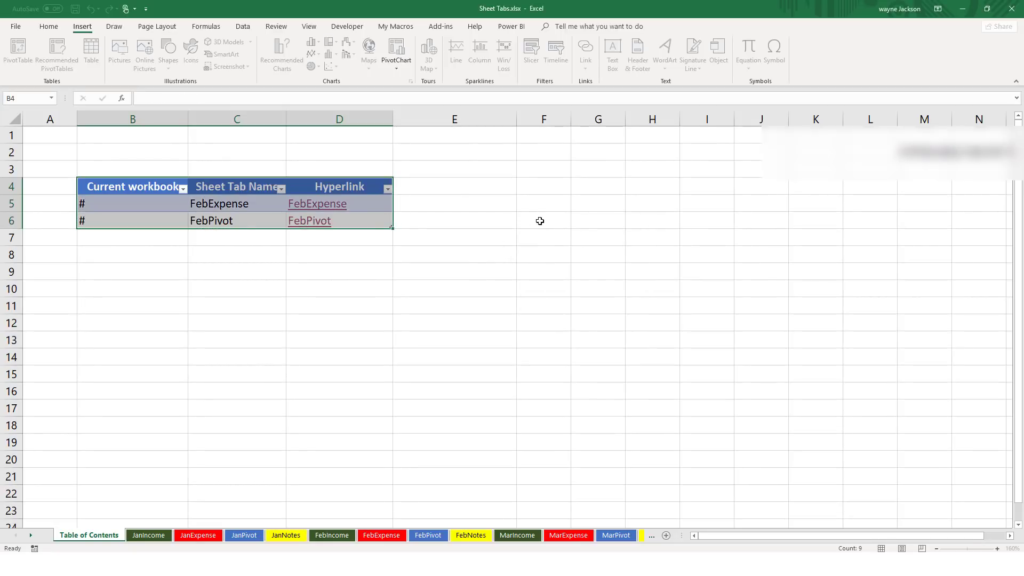
pyautogui.click(539, 222)
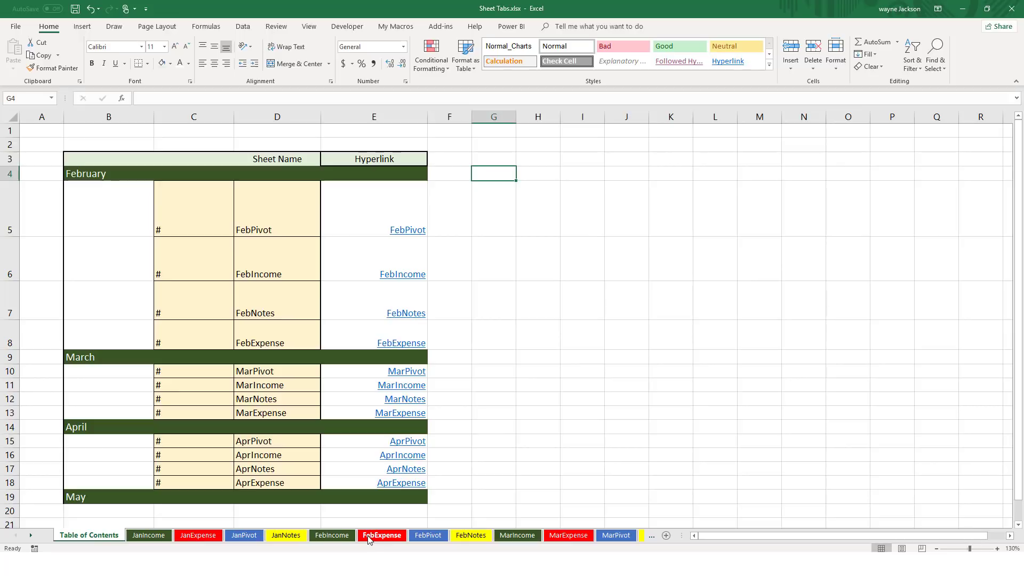
# Copy FebPivot's F4:R23 and paste it into G5 on Table of Contents as a linked picture.
pyautogui.click(422, 536)
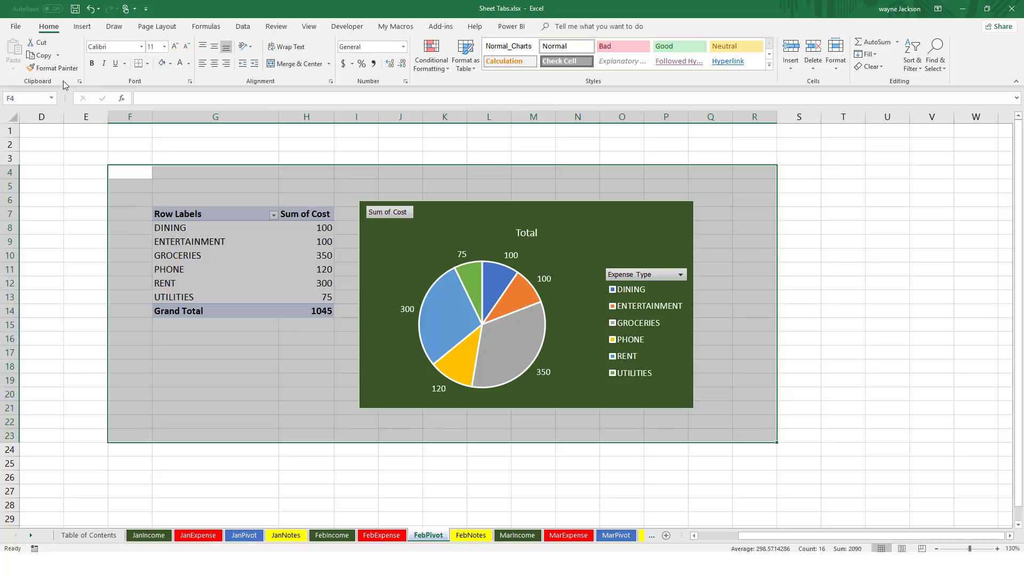
pyautogui.click(40, 57)
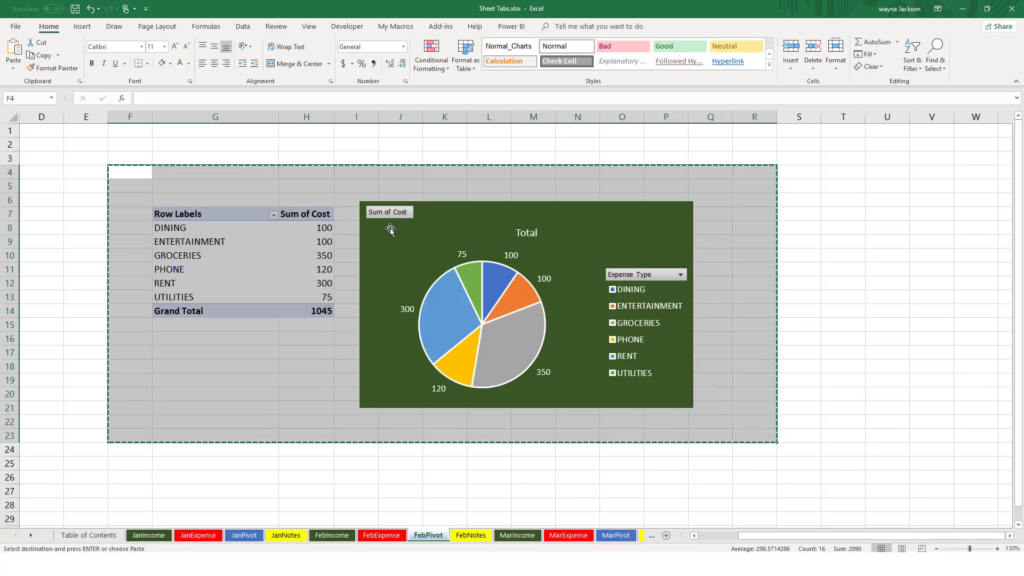
pyautogui.click(92, 535)
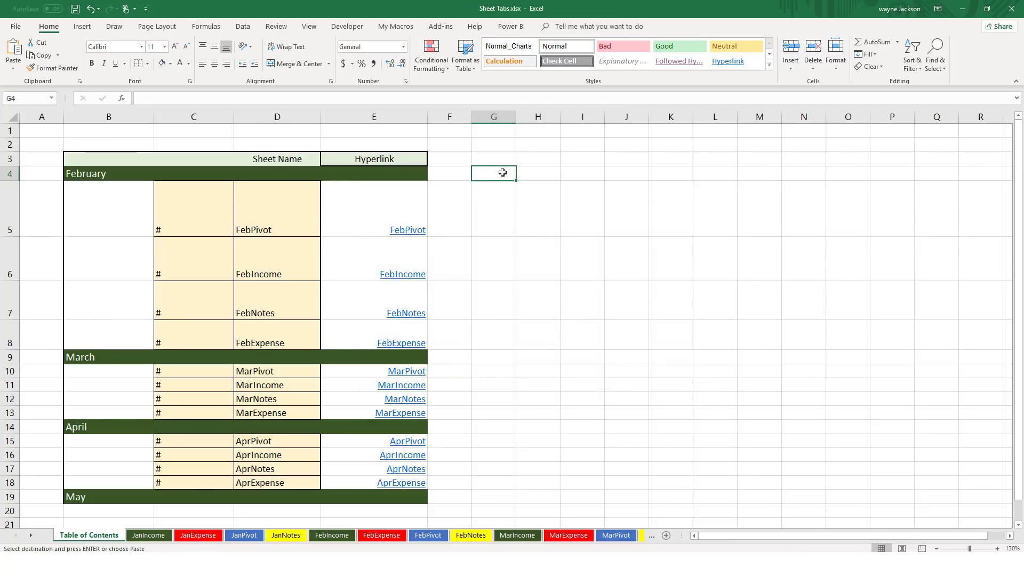
pyautogui.click(491, 200)
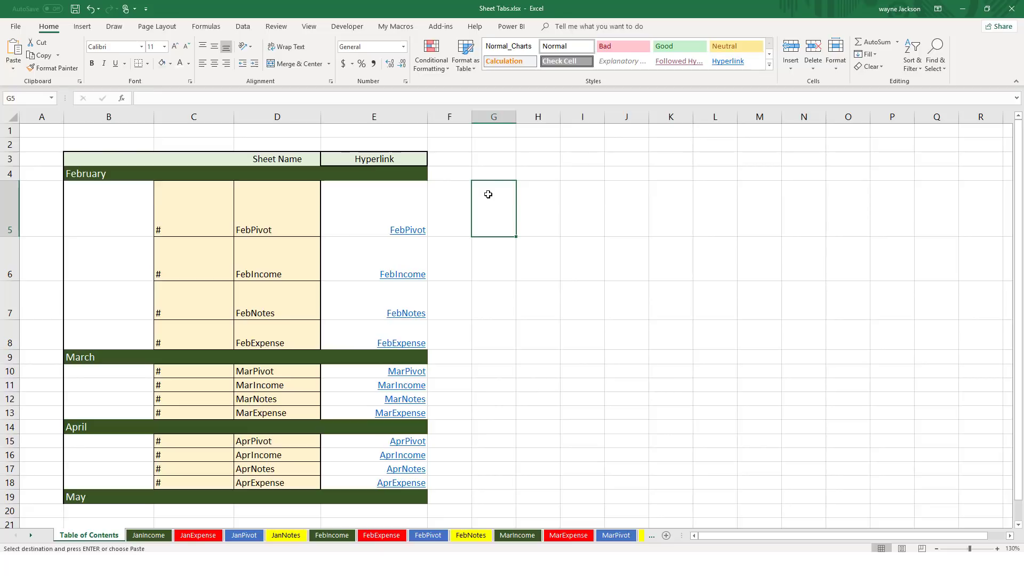
pyautogui.rightClick(488, 198)
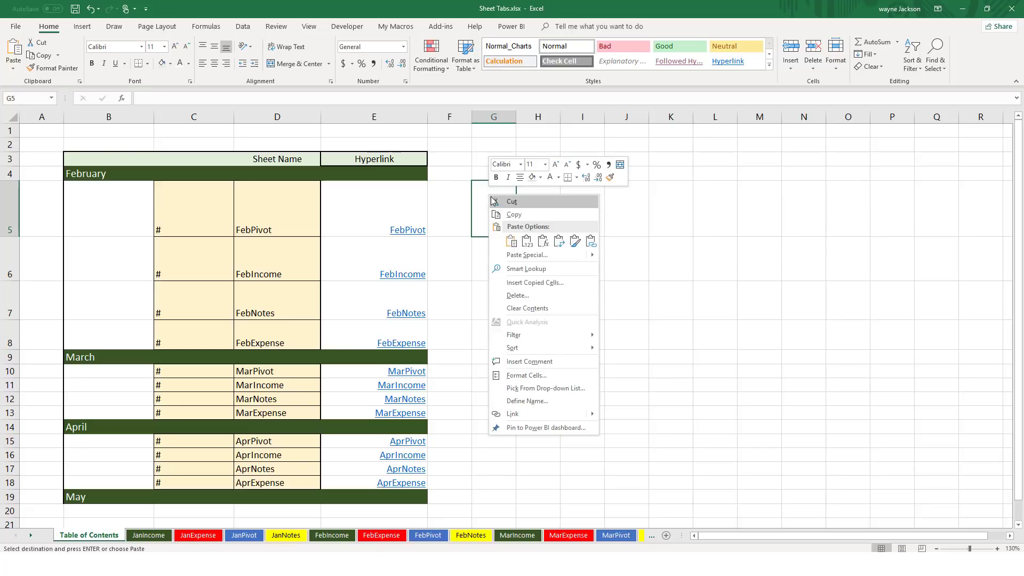
pyautogui.moveTo(592, 255)
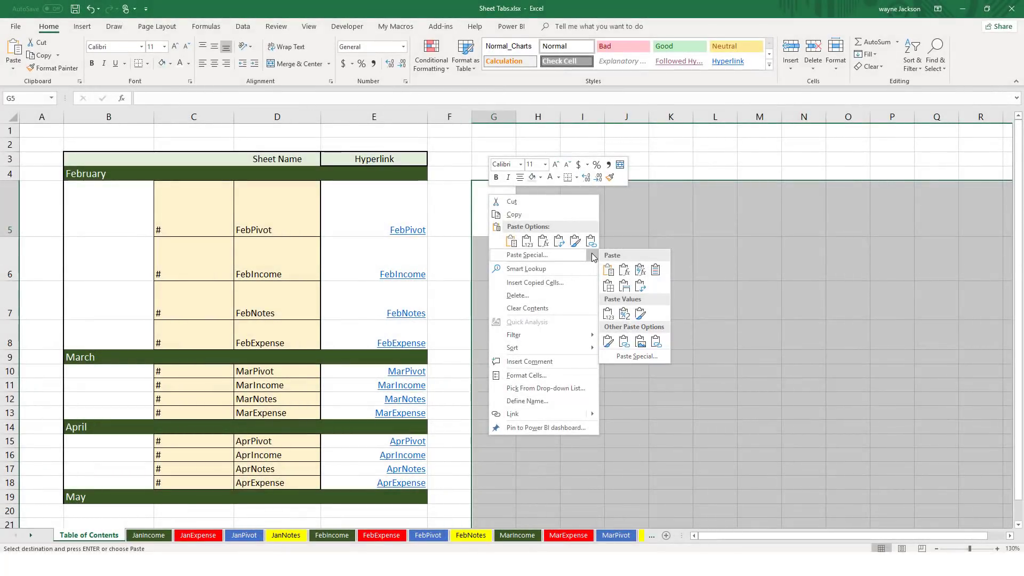
pyautogui.click(656, 344)
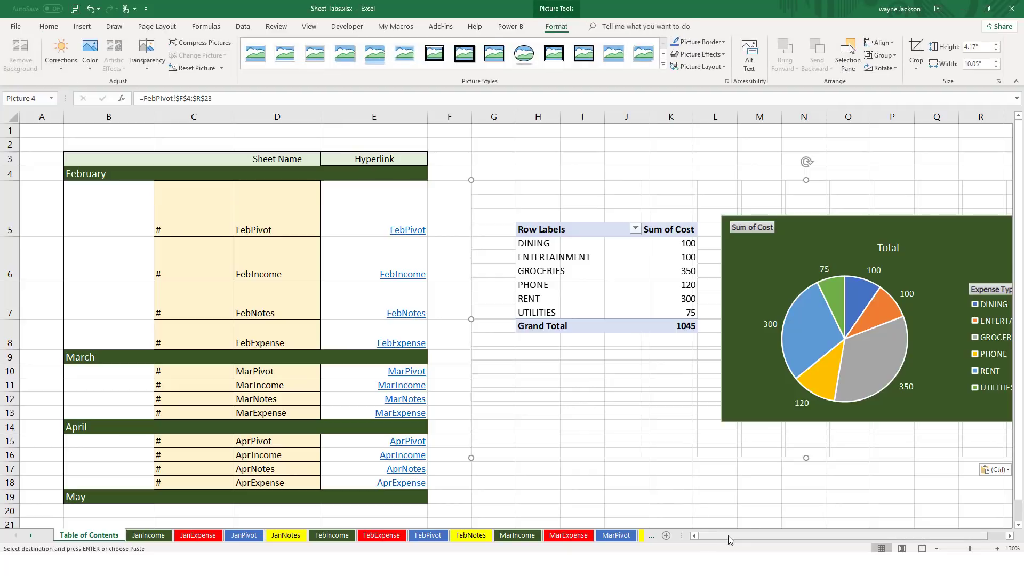
# Shrink the linked picture to about half size, place it beside the hyperlinks, and type 'Total expenses for' in G17.
pyautogui.moveTo(727, 535); pyautogui.dragTo(816, 537)
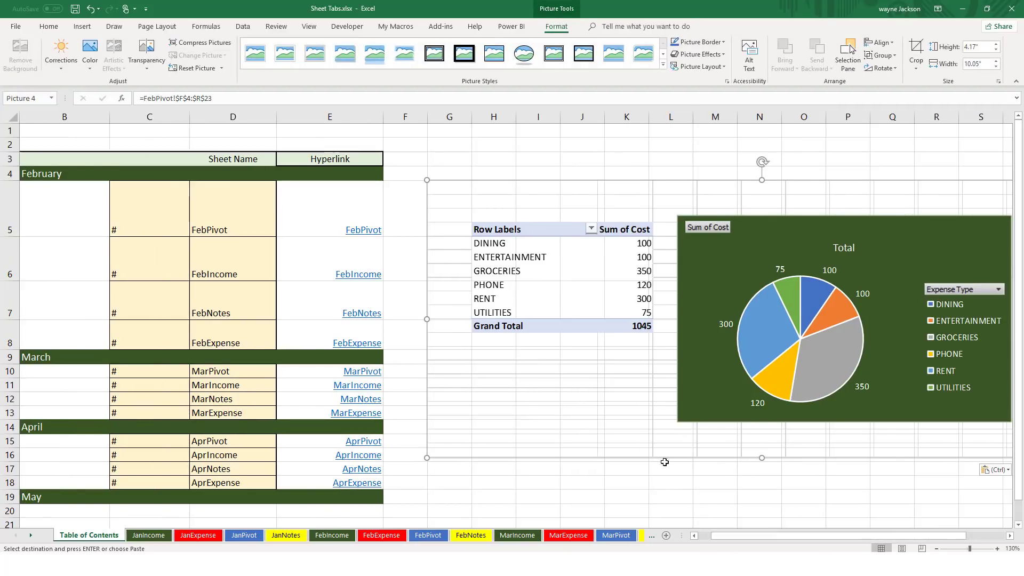
pyautogui.moveTo(427, 457); pyautogui.dragTo(733, 331)
pyautogui.moveTo(925, 192); pyautogui.dragTo(582, 198)
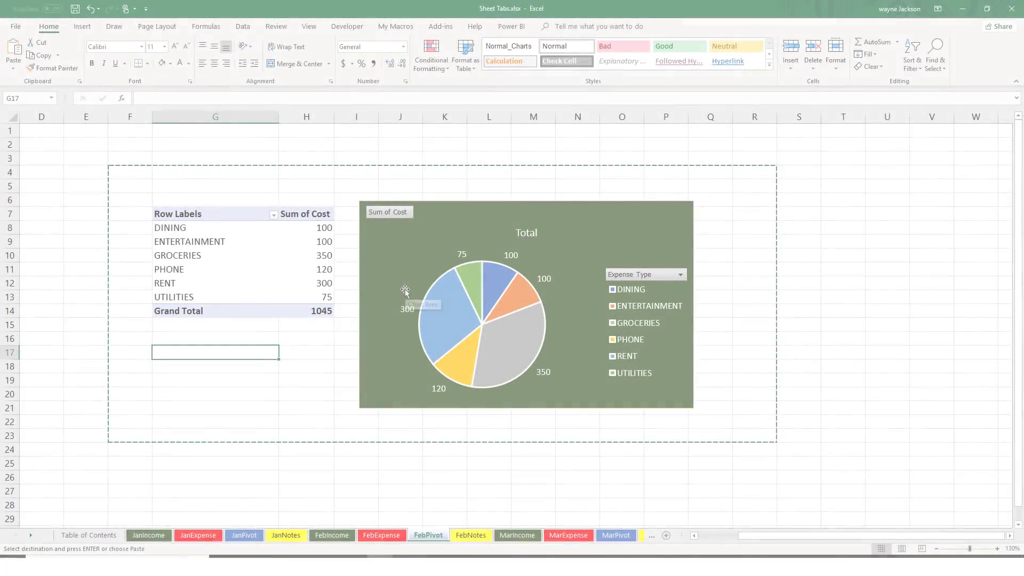
pyautogui.write('Tota')
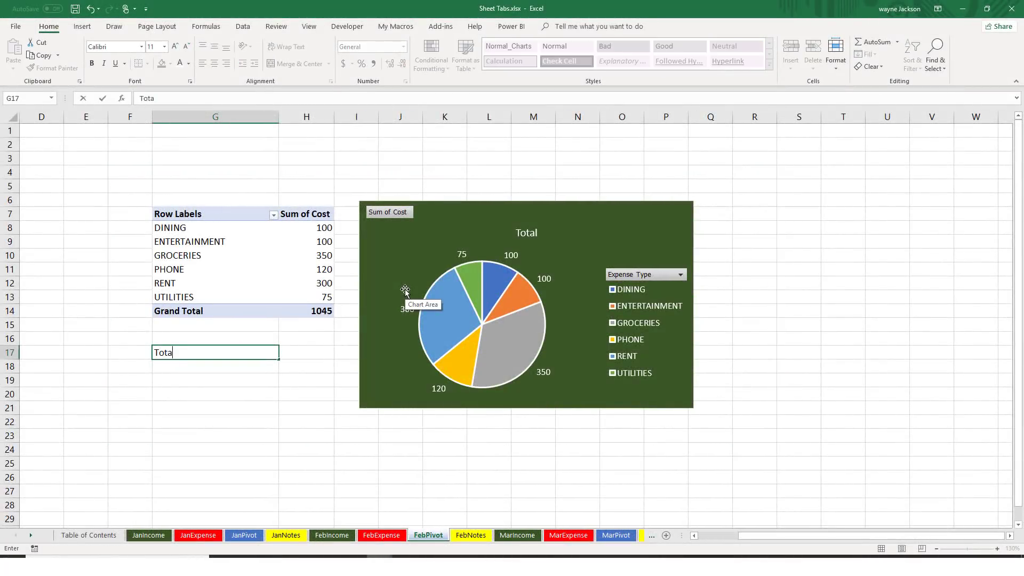
pyautogui.write('l expenses for month')
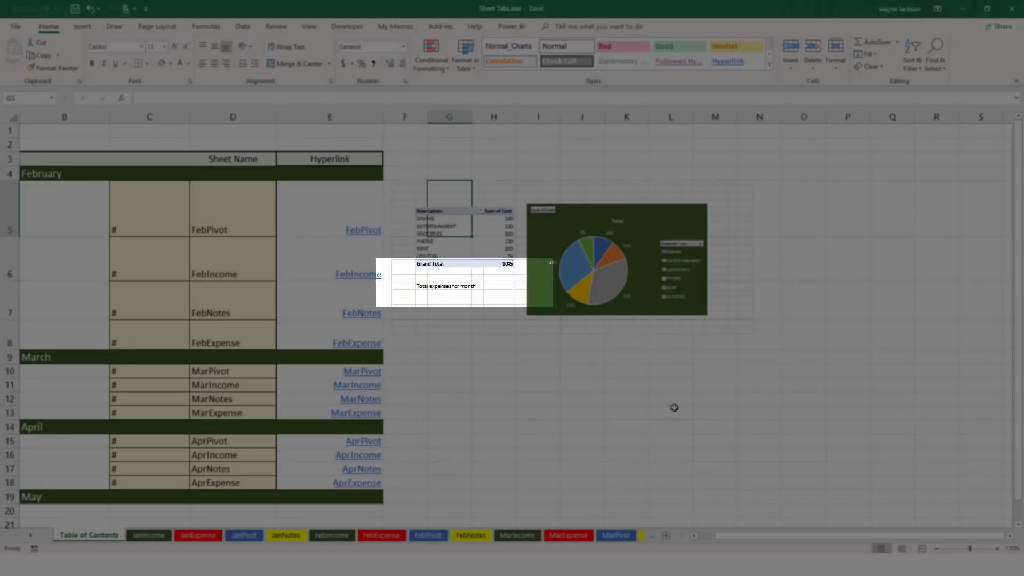
# Fill the linked FebPivot picture with yellow and nudge it slightly right.
pyautogui.click(501, 308)
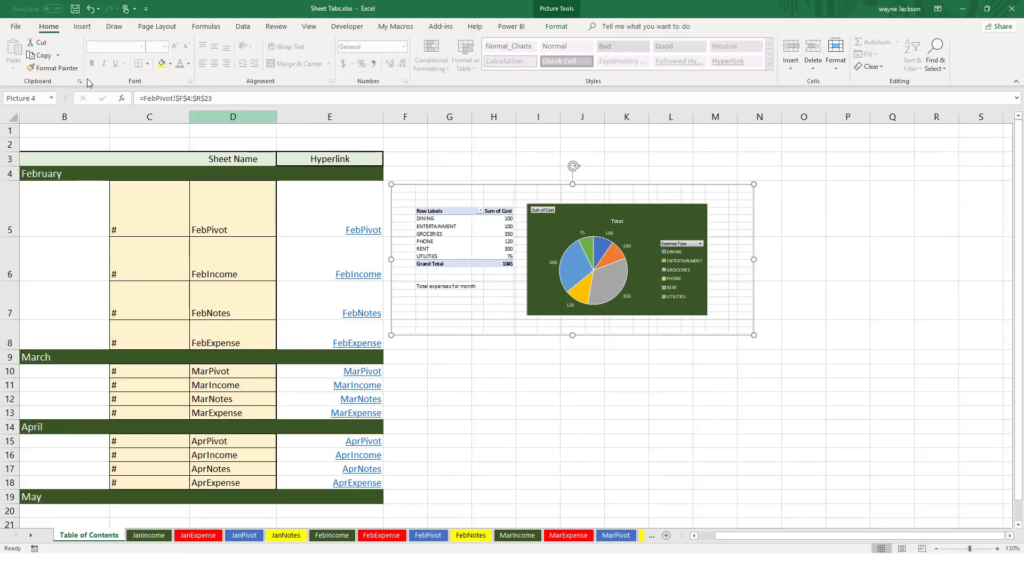
pyautogui.click(161, 63)
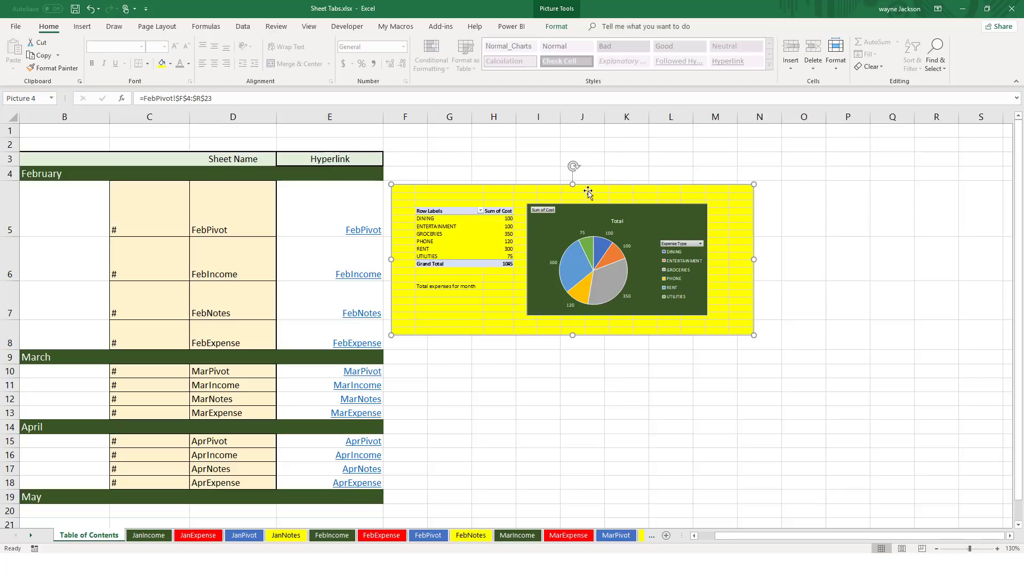
pyautogui.moveTo(610, 189); pyautogui.dragTo(663, 185)
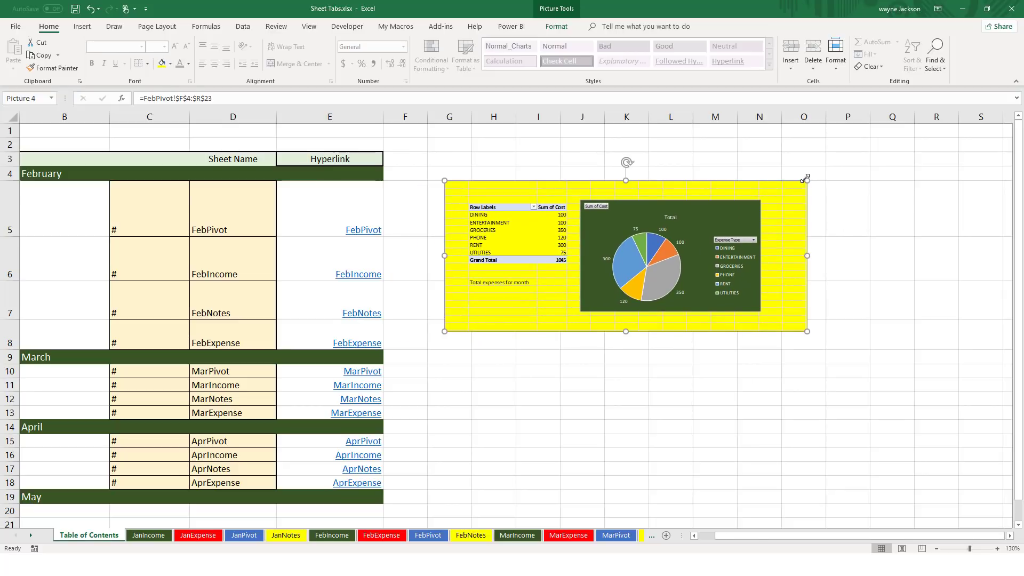